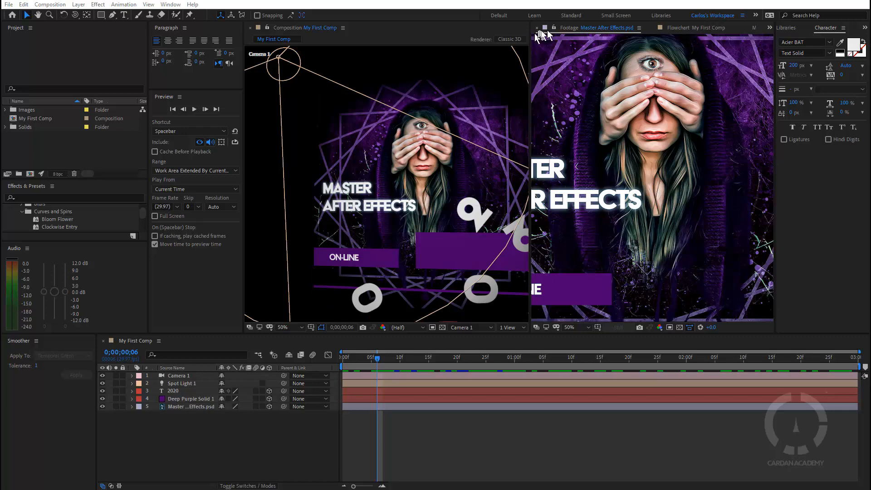
Step: Switch through the Standard, Learn, Small Screen and Default workspaces, returning to Carlos's Workspace
{"action": "left_click", "coordinate": [569, 16]}
{"action": "left_click", "coordinate": [533, 16]}
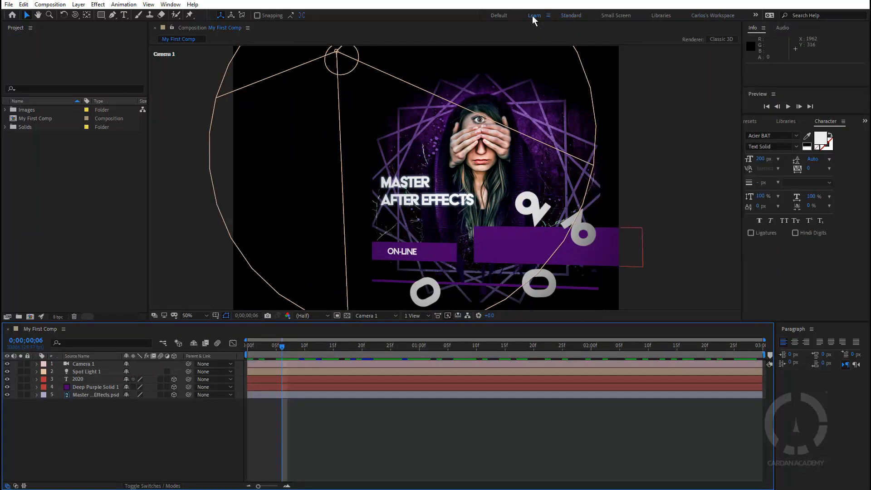
{"action": "left_click", "coordinate": [615, 16]}
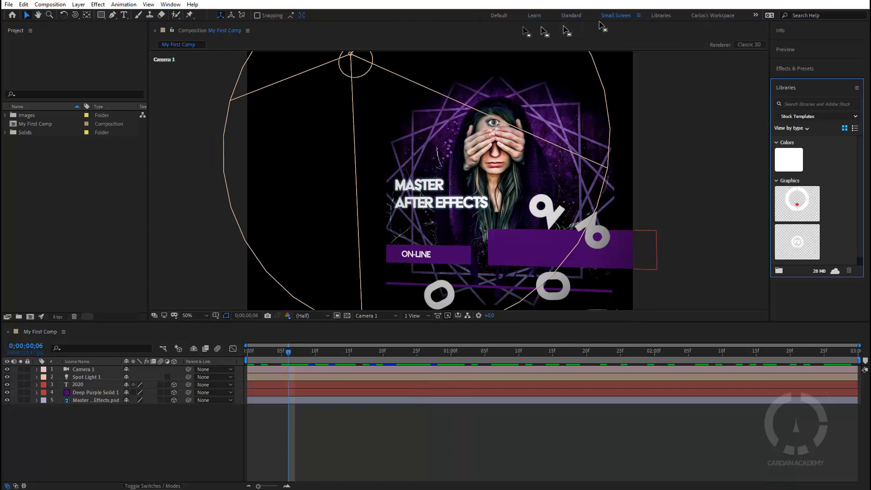
{"action": "left_click", "coordinate": [499, 16]}
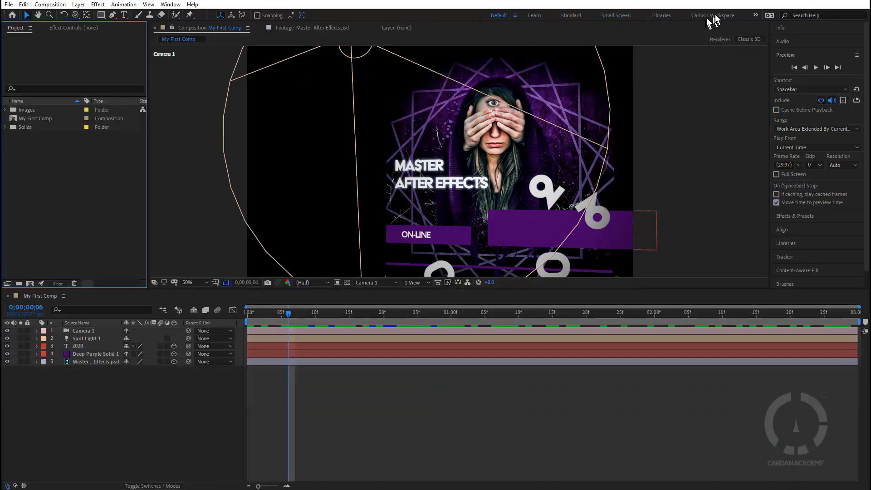
{"action": "left_click", "coordinate": [712, 15]}
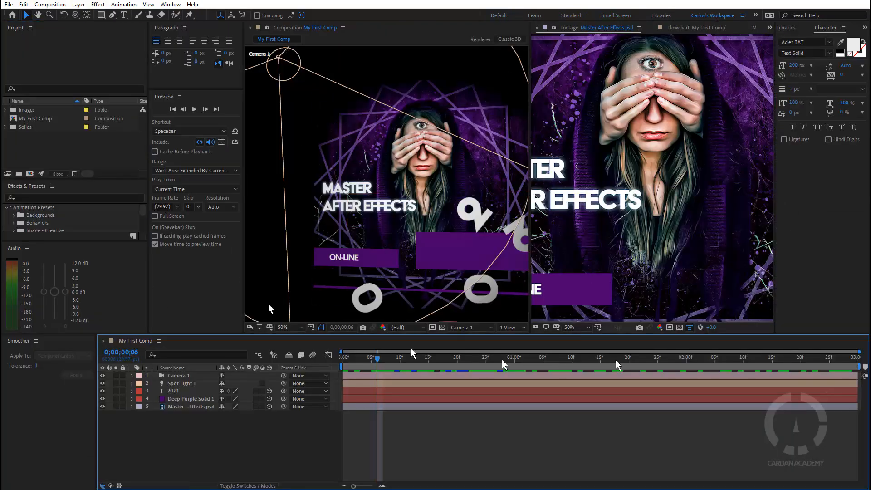
Step: Dock the Character panel between the composition and footage viewers and stack the Audio panel beneath it
{"action": "left_click", "coordinate": [177, 289]}
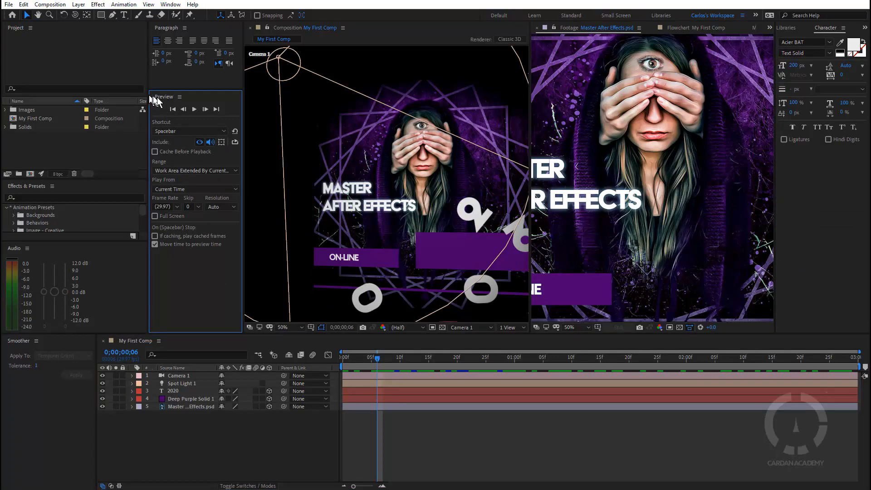
{"action": "left_click", "coordinate": [801, 186]}
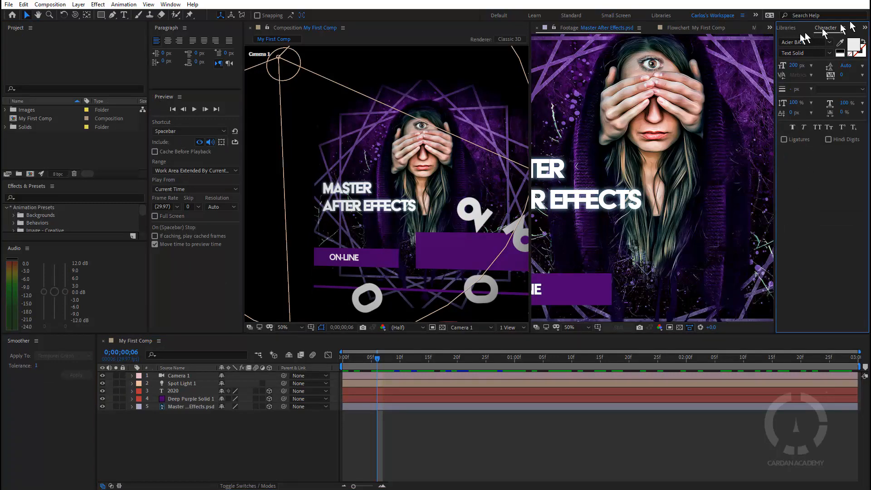
{"action": "left_click_drag", "start_coordinate": [825, 28], "coordinate": [511, 276]}
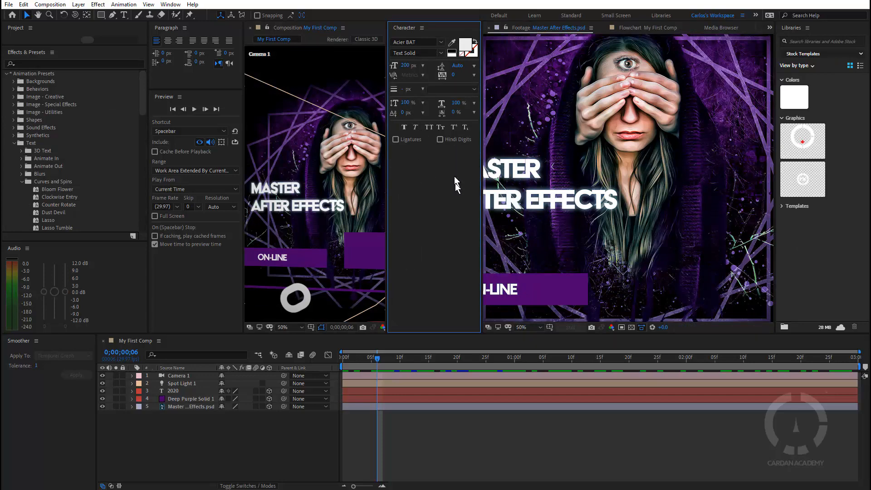
{"action": "left_click_drag", "start_coordinate": [13, 249], "coordinate": [445, 325]}
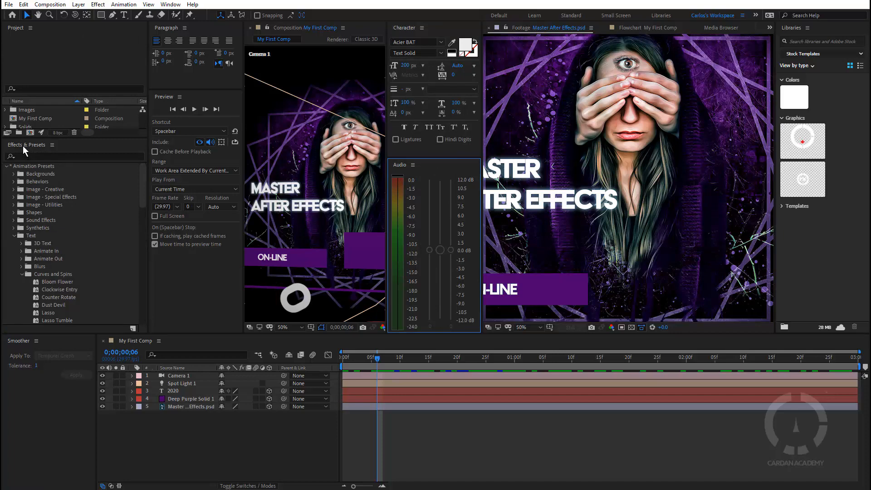
Step: Move the Effects & Presets panel into the column at the far side of the workspace
{"action": "left_click_drag", "start_coordinate": [22, 146], "coordinate": [821, 68]}
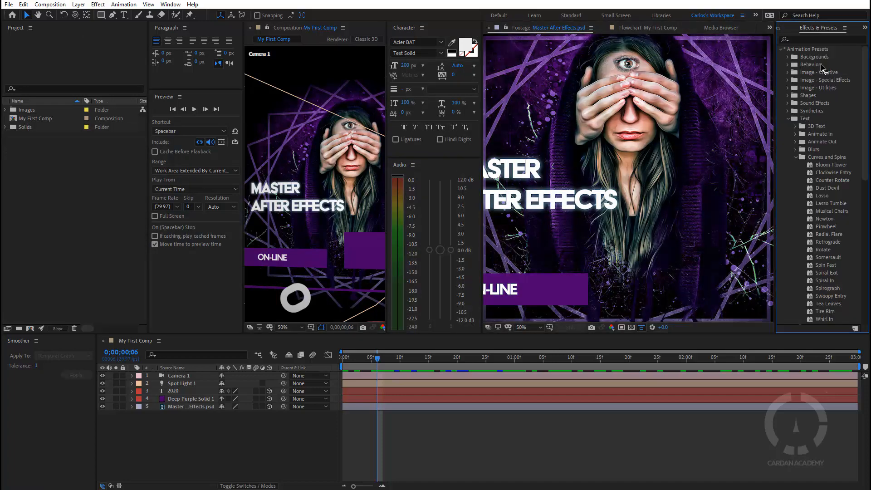
{"action": "left_click", "coordinate": [781, 29]}
{"action": "left_click", "coordinate": [822, 28]}
Step: Try docking the timeline panel as a tab in the footage viewer group
{"action": "left_click_drag", "start_coordinate": [123, 341], "coordinate": [529, 36]}
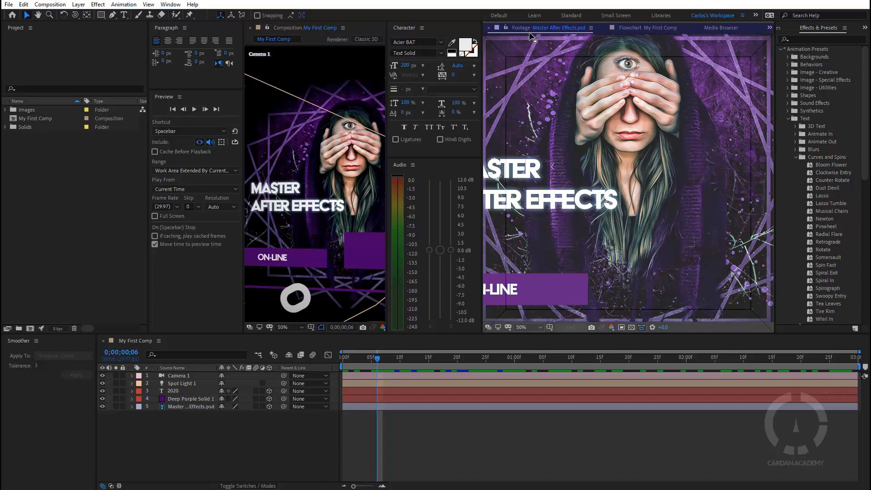
{"action": "left_click_drag", "start_coordinate": [530, 37], "coordinate": [530, 37]}
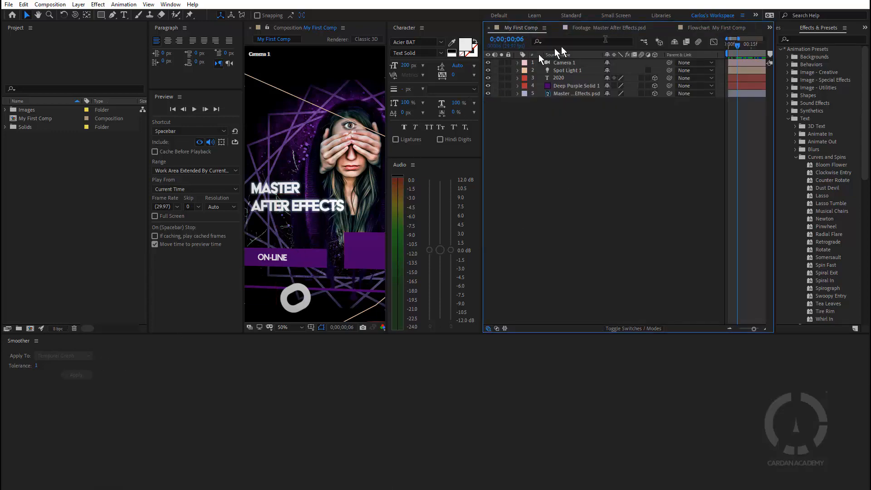
{"action": "left_click", "coordinate": [688, 27]}
{"action": "left_click_drag", "start_coordinate": [687, 30], "coordinate": [646, 106]}
{"action": "left_click", "coordinate": [596, 28]}
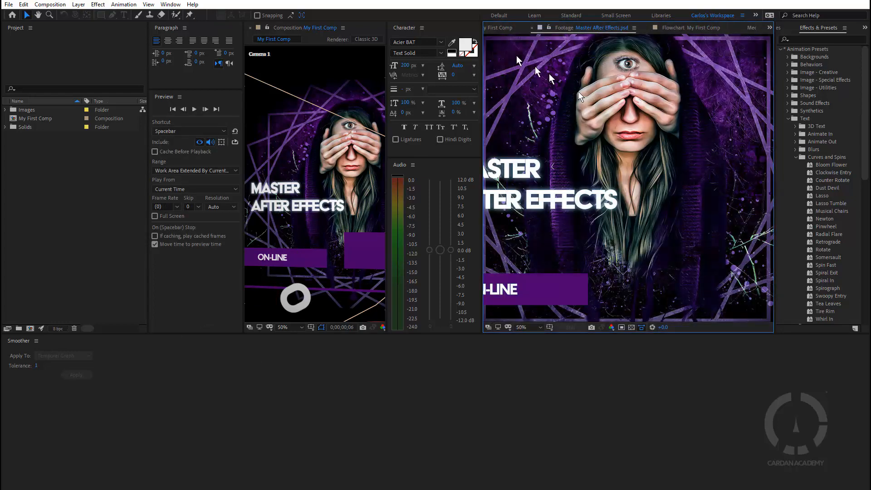
Step: Redock the timeline across the bottom of the workspace and place the Smoother panel under the Preview panel
{"action": "left_click_drag", "start_coordinate": [499, 28], "coordinate": [387, 352]}
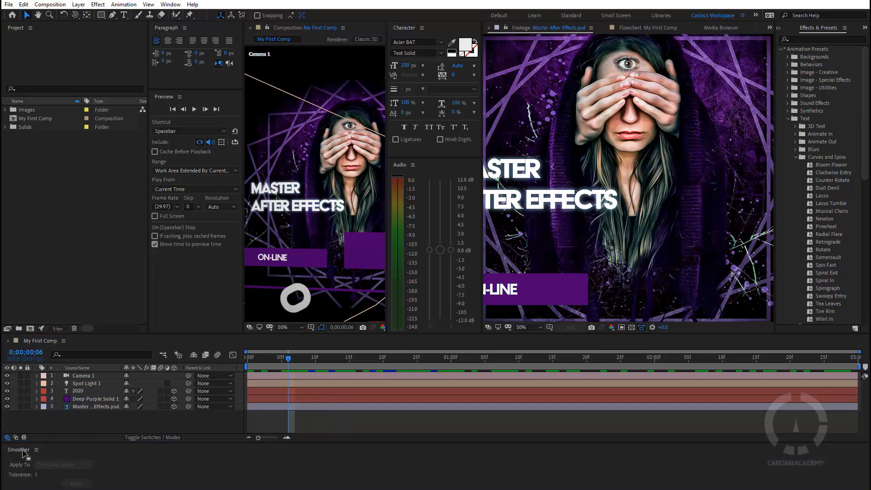
{"action": "left_click_drag", "start_coordinate": [23, 451], "coordinate": [210, 335]}
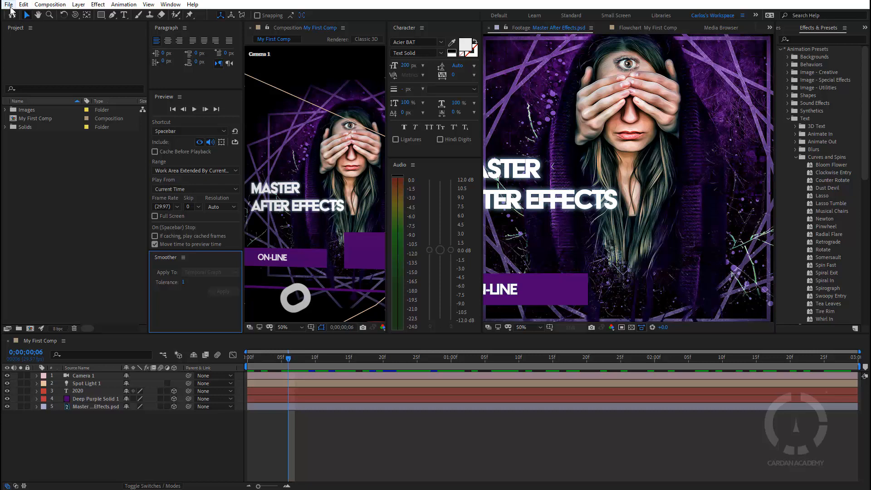
Step: Start a new empty project and switch to the Standard workspace
{"action": "key", "text": "ctrl+alt+n"}
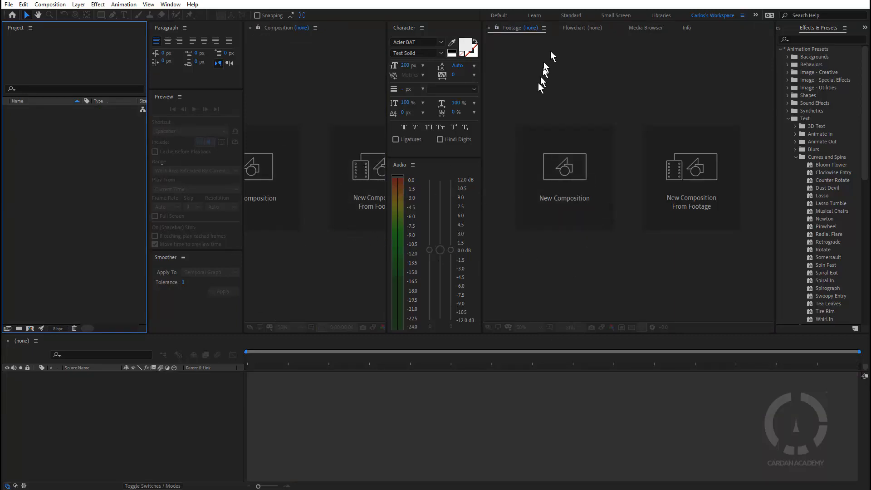
{"action": "left_click", "coordinate": [569, 16]}
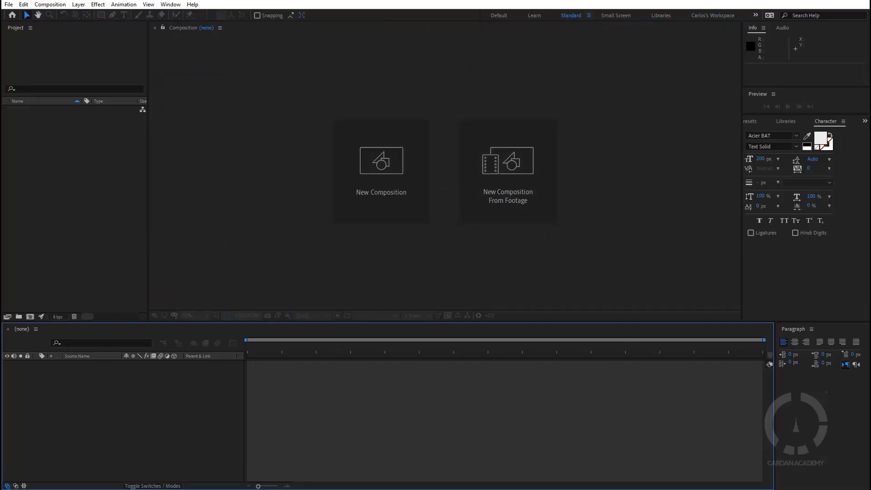
Step: Import MyWorkspace.jpg into the project and create a composition from it
{"action": "left_click_drag", "start_coordinate": [705, 272], "coordinate": [96, 199]}
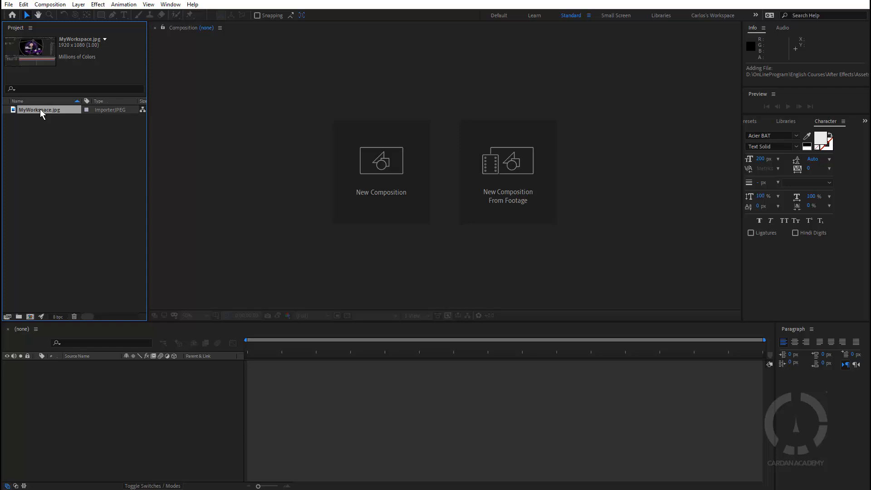
{"action": "left_click_drag", "start_coordinate": [40, 109], "coordinate": [384, 170]}
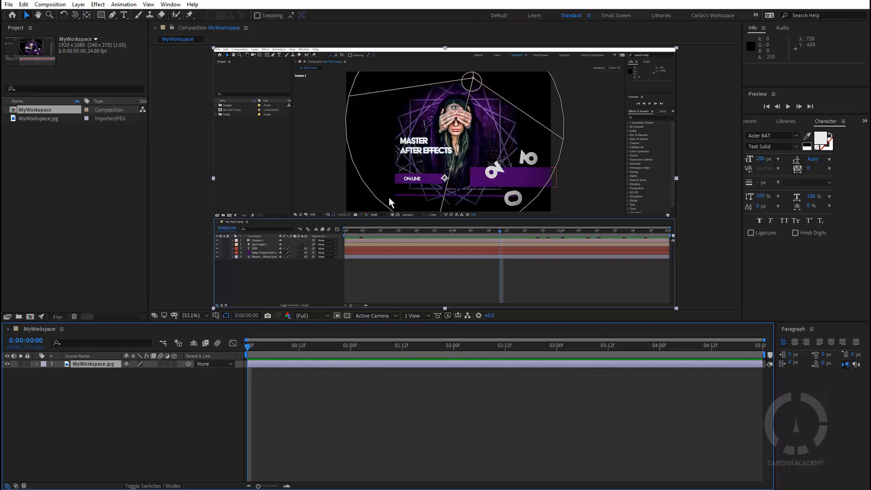
Step: Review the MyWorkspace composition settings, opening them by shortcut and again from the menu
{"action": "key", "text": "ctrl+k"}
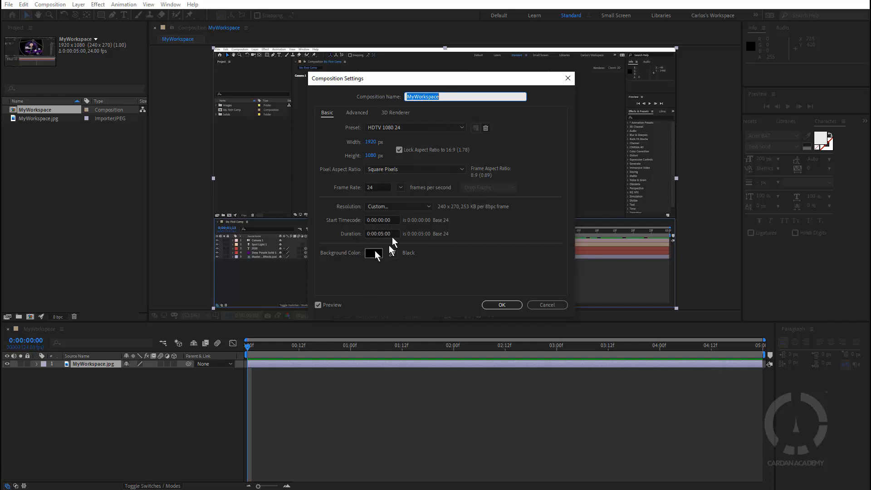
{"action": "left_click", "coordinate": [503, 304]}
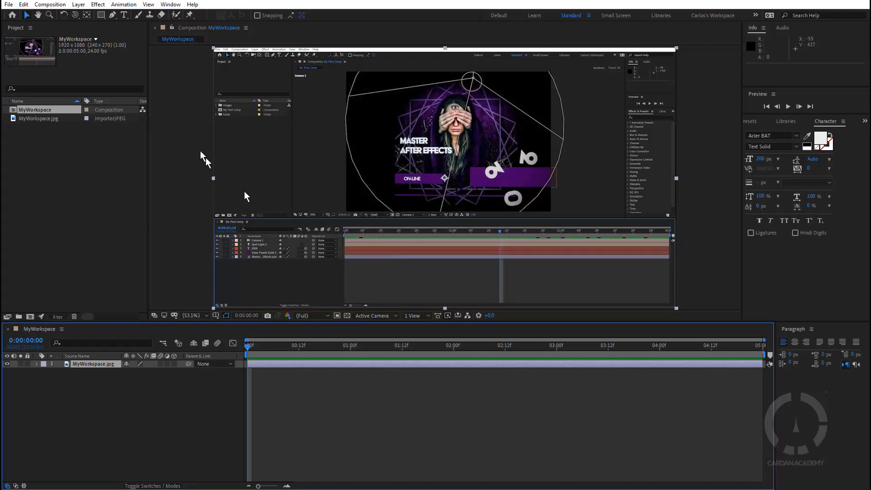
{"action": "left_click", "coordinate": [50, 4]}
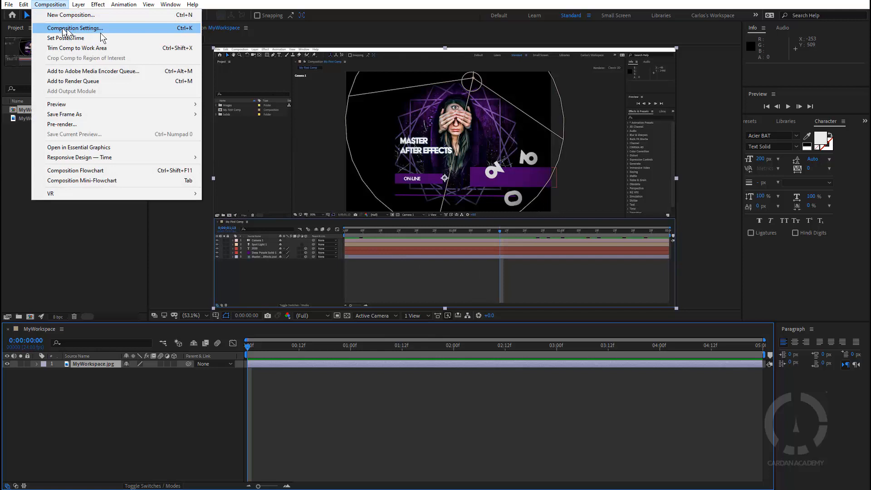
{"action": "left_click", "coordinate": [187, 29]}
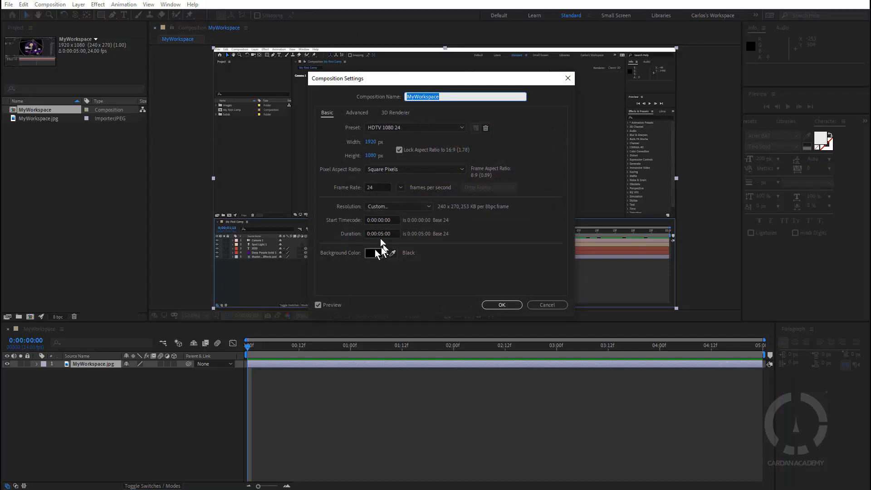
{"action": "left_click", "coordinate": [508, 303]}
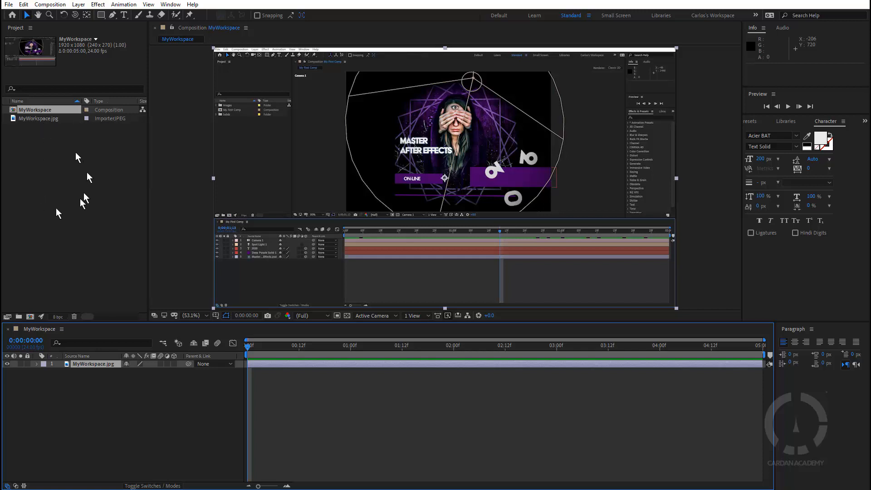
Step: Create a project folder named Images and move MyWorkspace.jpg into it
{"action": "left_click", "coordinate": [20, 316]}
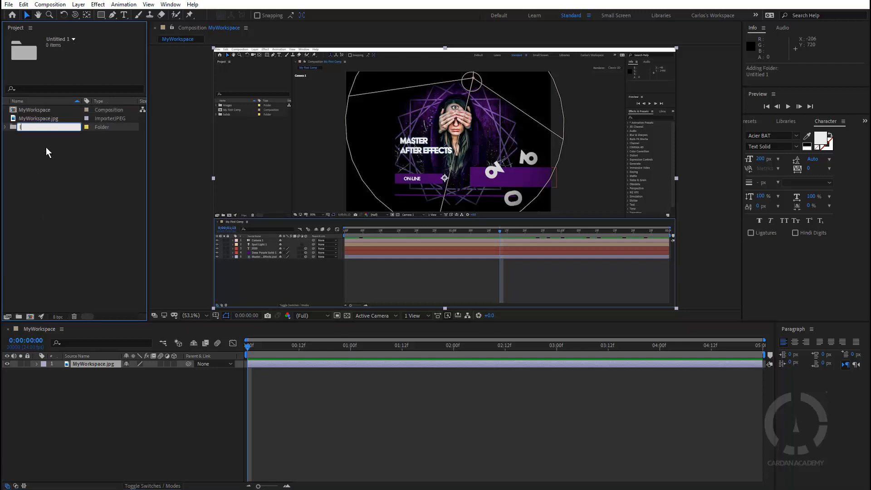
{"action": "type", "text": "Images"}
{"action": "key", "text": "Return"}
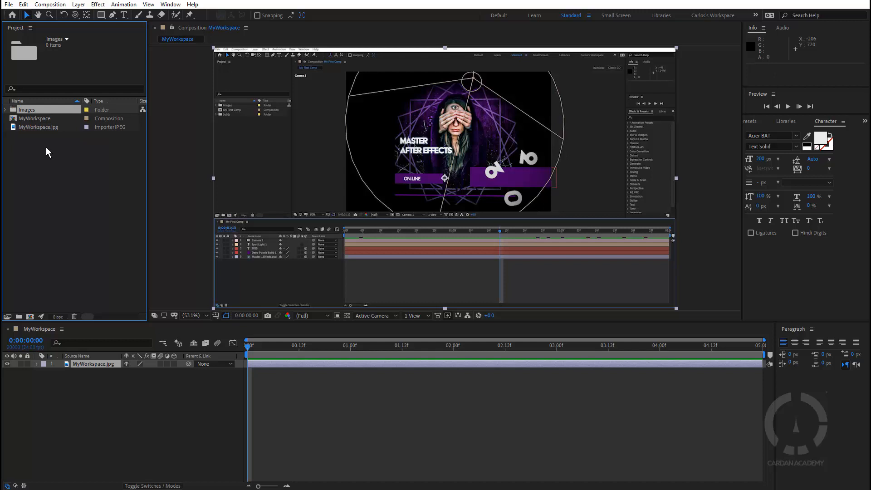
{"action": "left_click_drag", "start_coordinate": [36, 127], "coordinate": [5, 113]}
{"action": "left_click", "coordinate": [5, 109]}
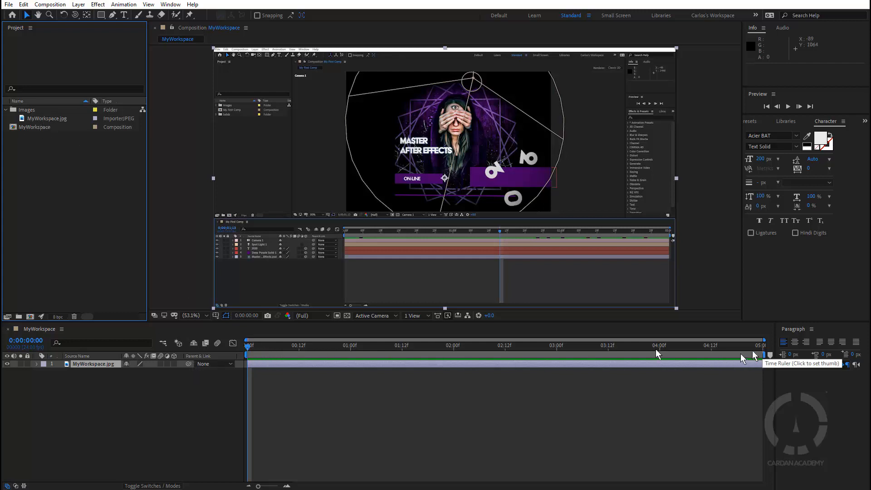
Step: Create a new composition-sized solid layer with a blue-violet colour chosen in the colour picker
{"action": "left_click", "coordinate": [195, 398]}
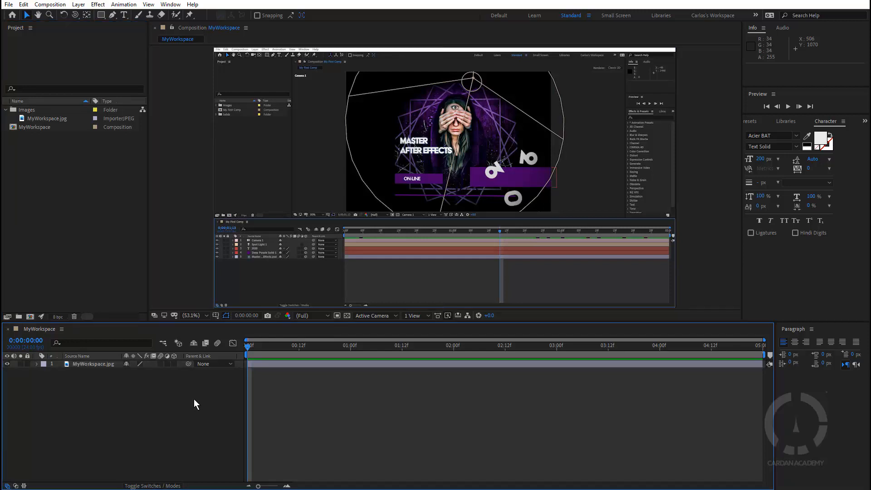
{"action": "key", "text": "ctrl+y"}
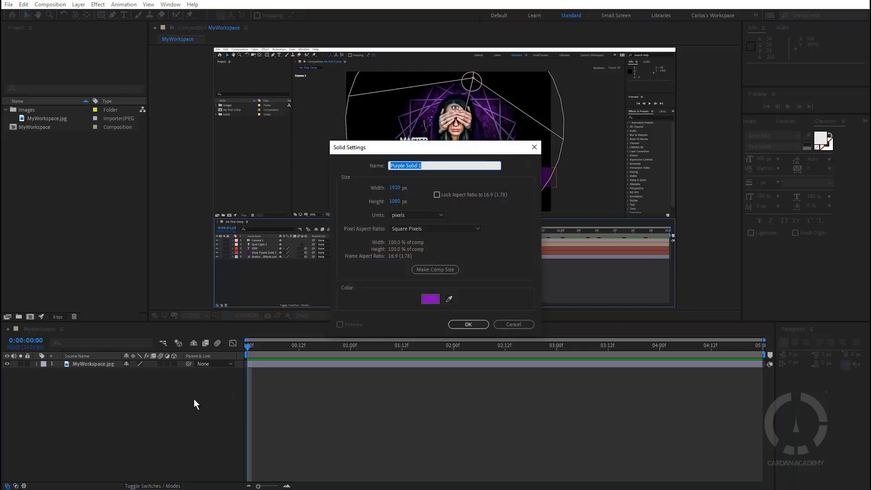
{"action": "left_click", "coordinate": [430, 300]}
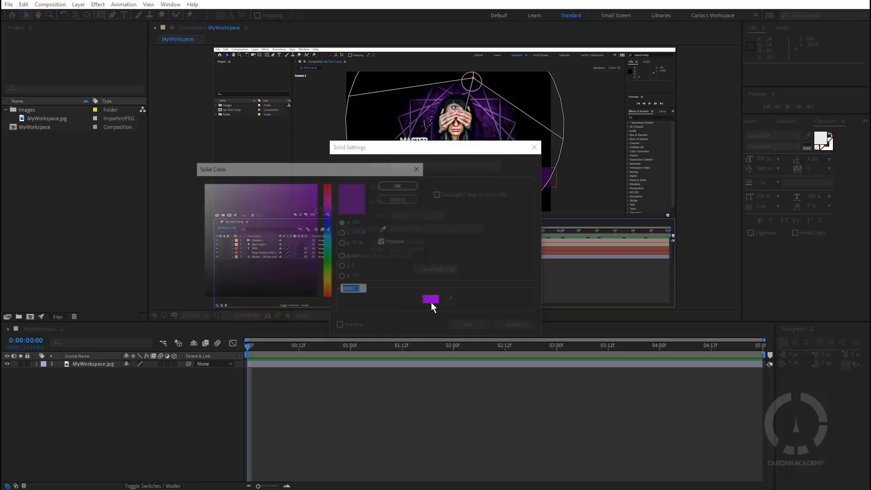
{"action": "left_click", "coordinate": [317, 232]}
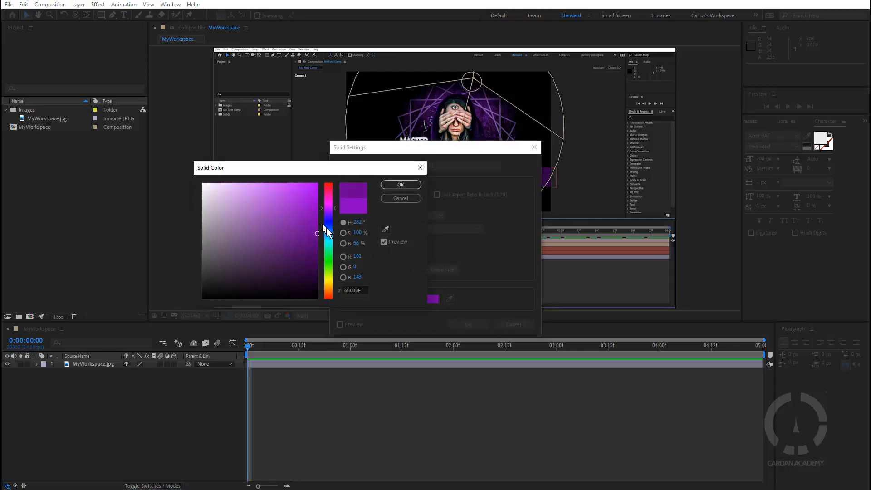
{"action": "left_click", "coordinate": [334, 214]}
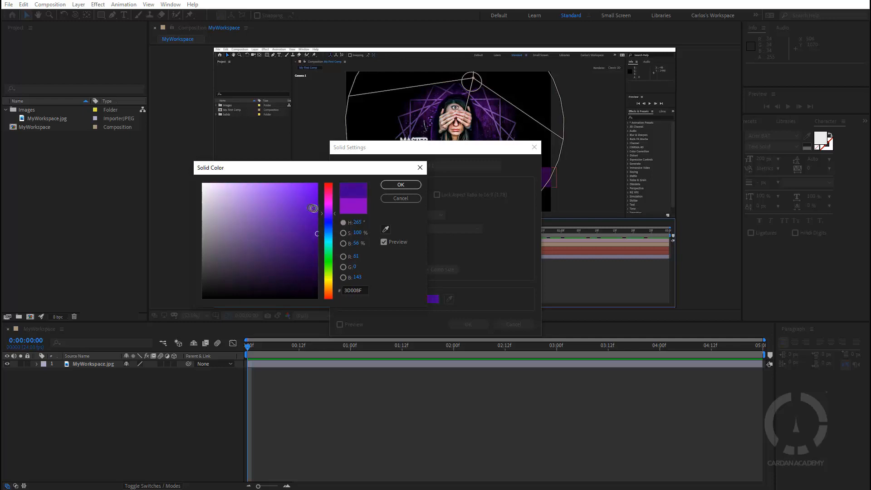
{"action": "left_click", "coordinate": [312, 209]}
{"action": "left_click", "coordinate": [401, 185]}
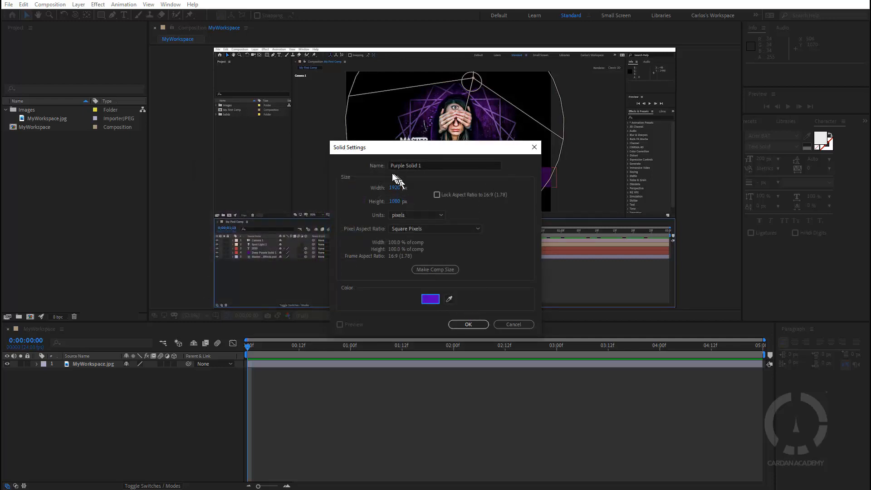
{"action": "left_click", "coordinate": [470, 325]}
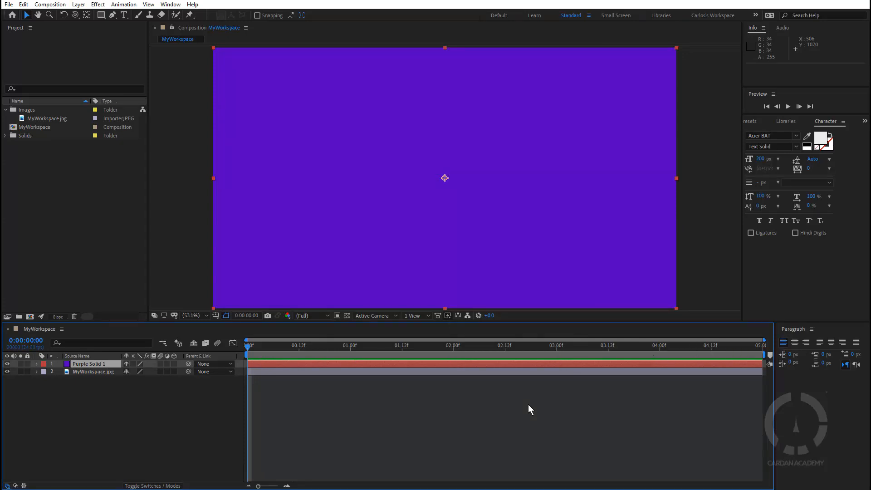
Step: Deselect the solid and add a new empty text layer to the composition
{"action": "left_click", "coordinate": [200, 413]}
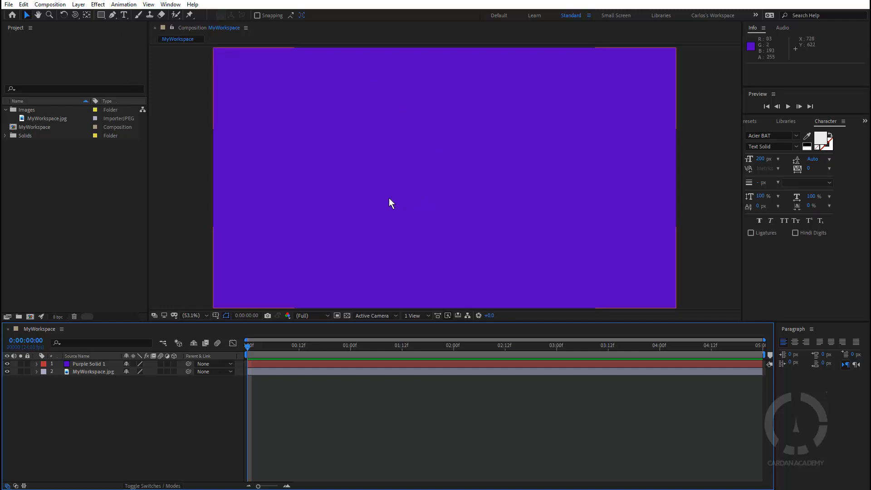
{"action": "key", "text": "ctrl+alt+shift+t"}
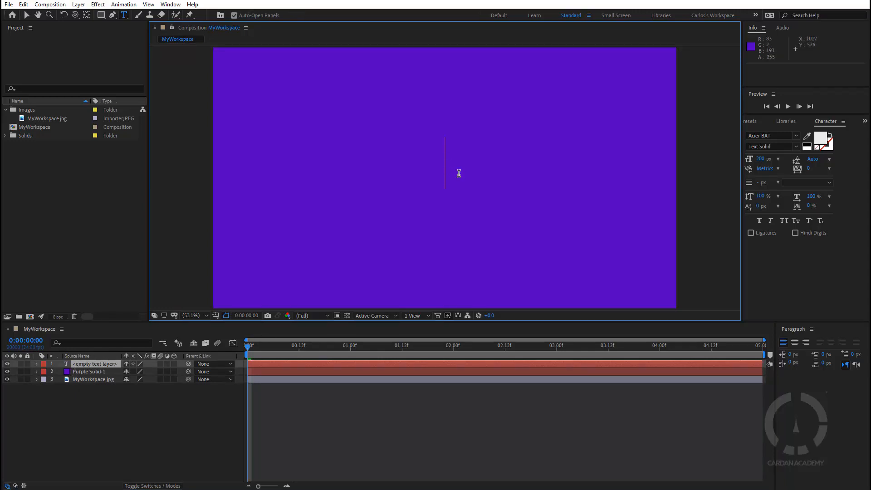
Step: Type Workspace0 1 into the text layer and move the text to the composition's lower-left area
{"action": "type", "text": "W"}
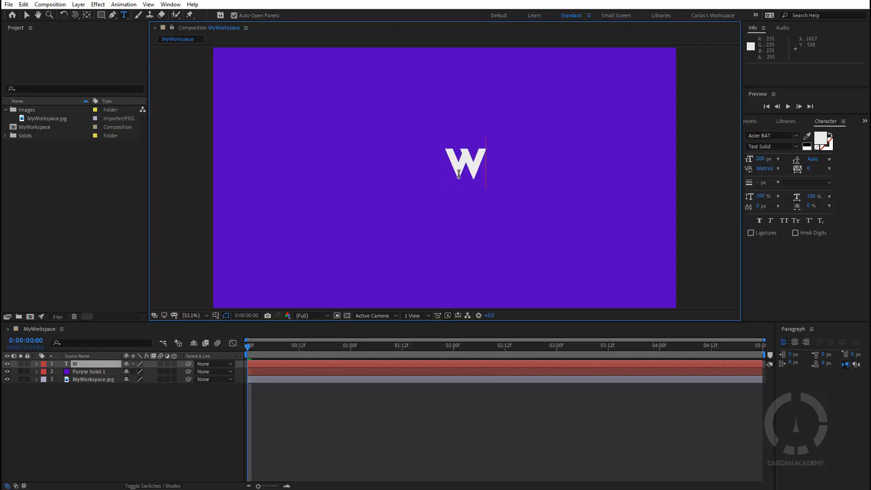
{"action": "type", "text": "orkspace"}
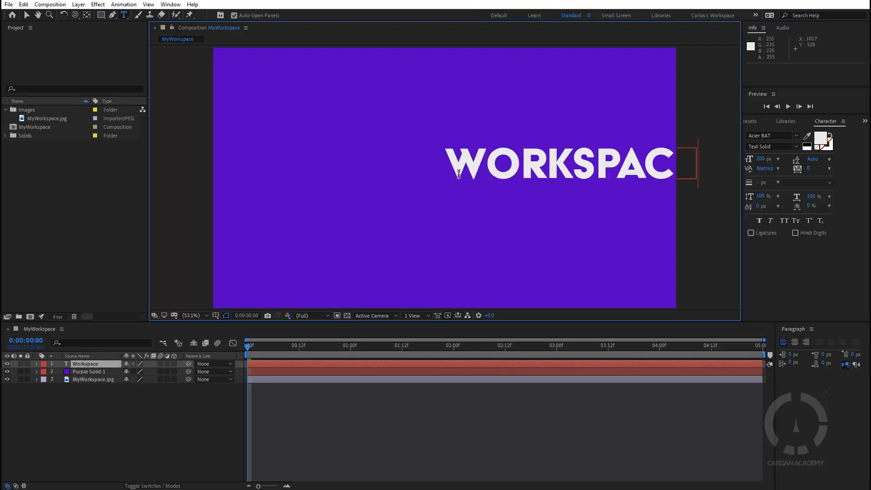
{"action": "type", "text": "0 1"}
{"action": "key", "text": "Left"}
{"action": "key", "text": "Left"}
{"action": "key", "text": "Right"}
{"action": "type", "text": "."}
{"action": "key", "text": "Escape"}
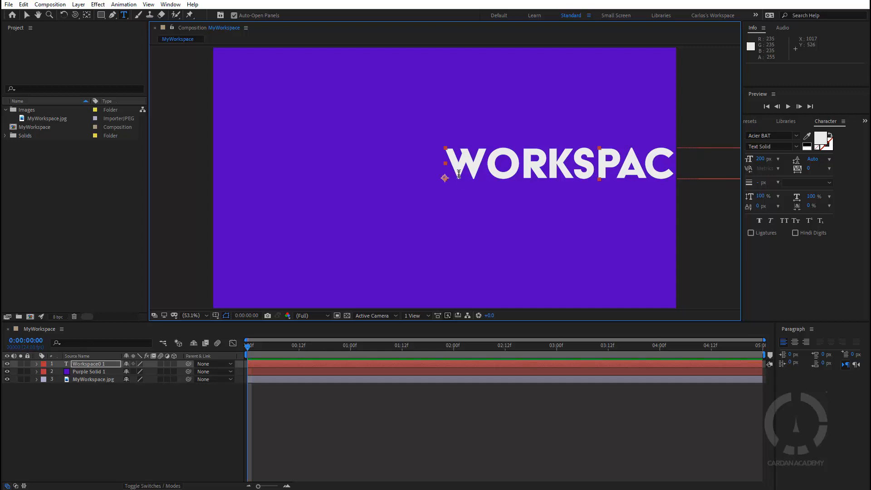
{"action": "key", "text": "v"}
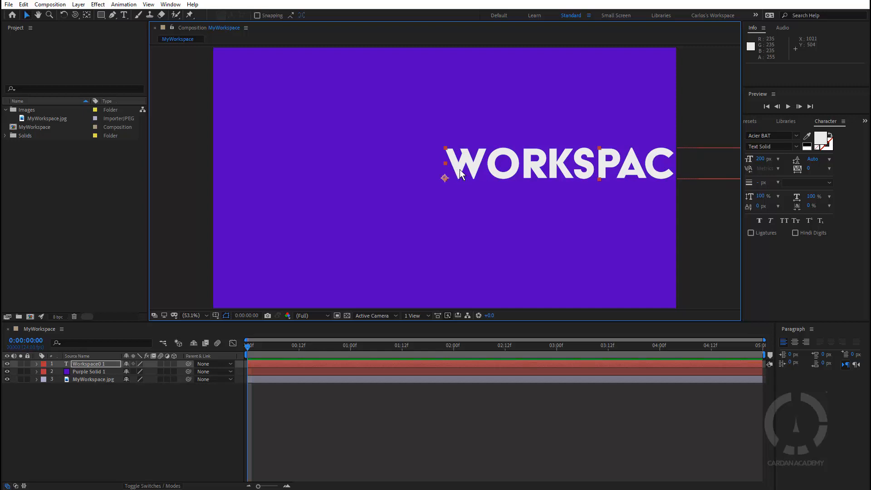
{"action": "left_click_drag", "start_coordinate": [460, 171], "coordinate": [251, 280]}
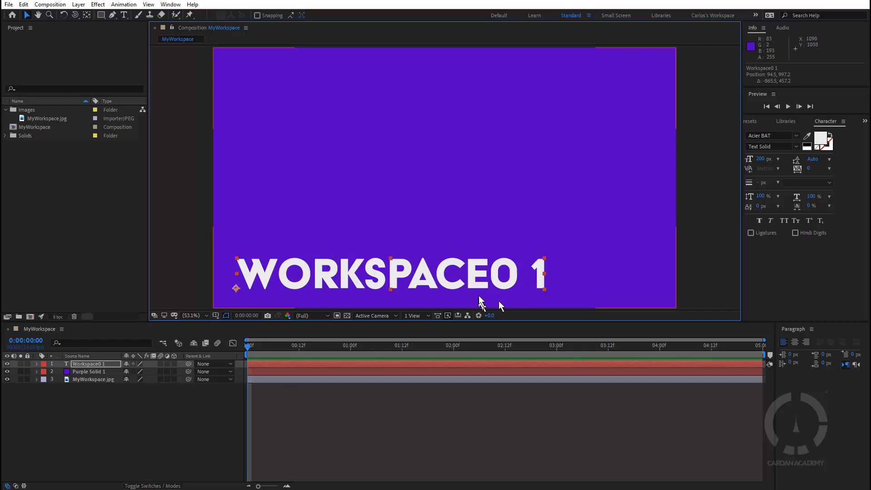
Step: Correct the text to read Workspace 01 and shift the layer slightly left
{"action": "double_click", "coordinate": [489, 279]}
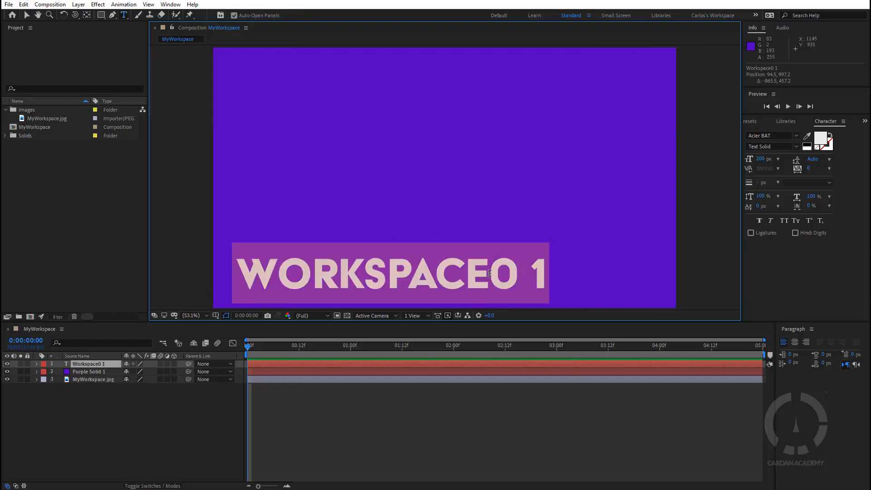
{"action": "left_click", "coordinate": [490, 277]}
{"action": "left_click", "coordinate": [530, 267]}
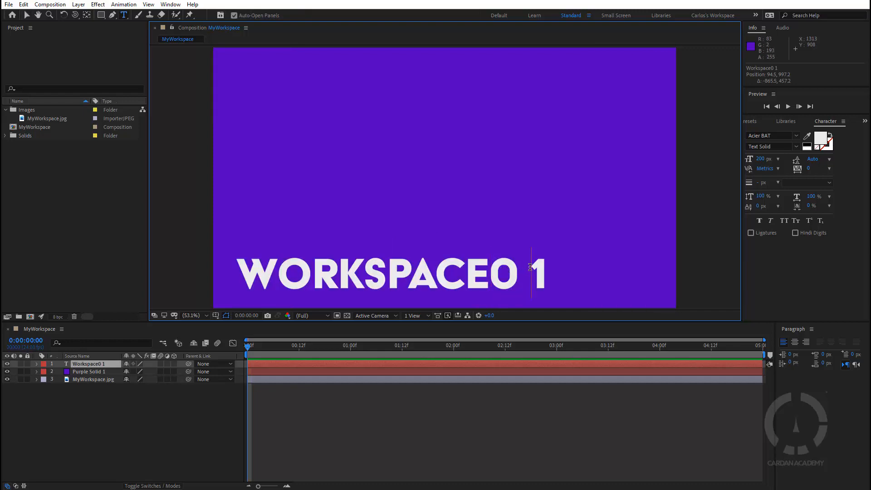
{"action": "key", "text": "BackSpace"}
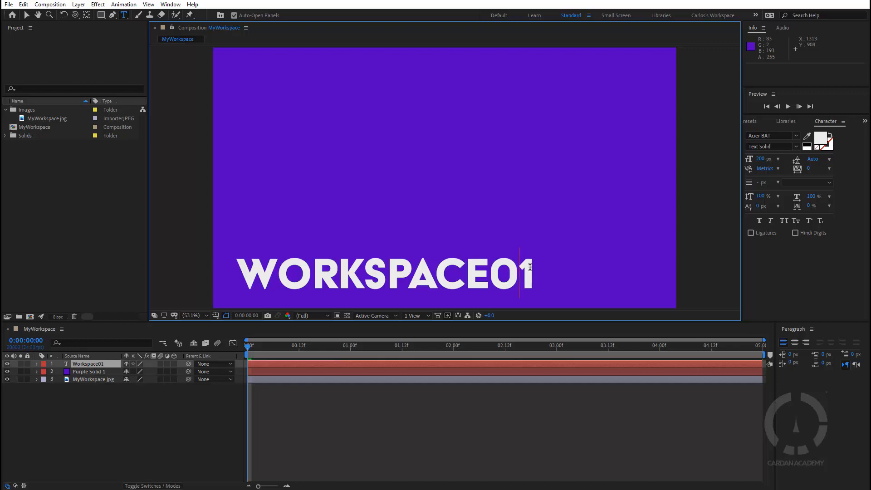
{"action": "key", "text": "Left"}
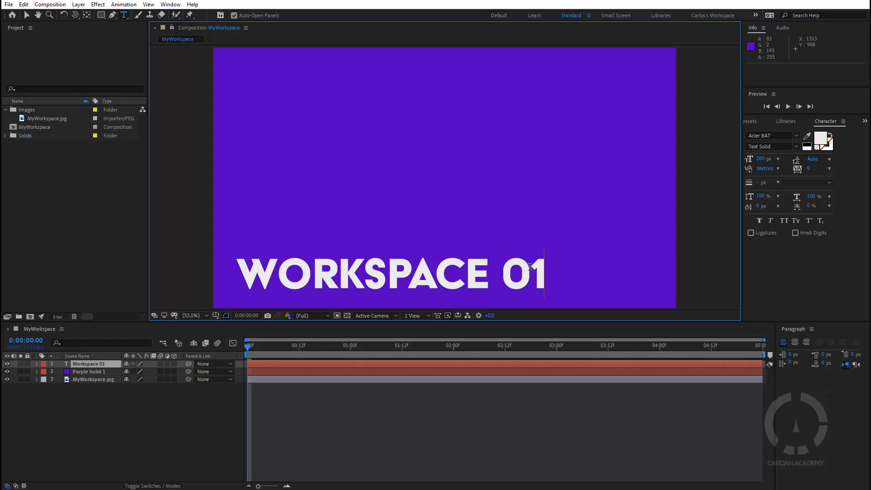
{"action": "key", "text": "Escape"}
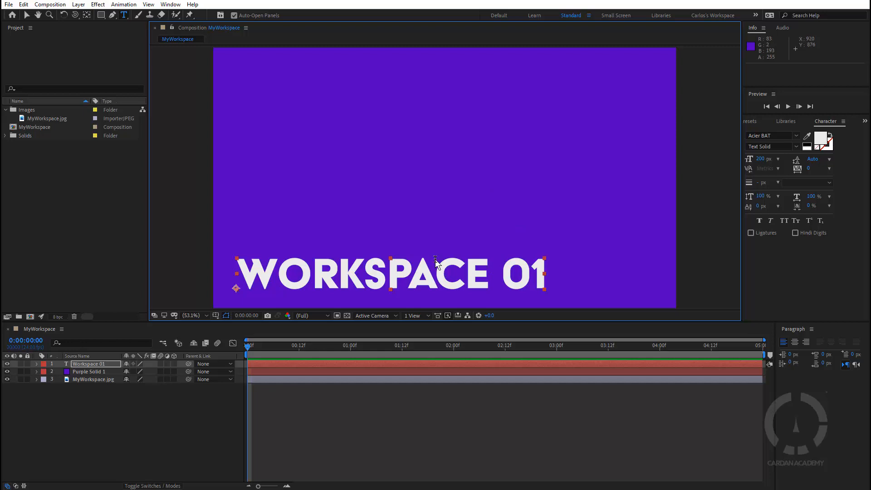
{"action": "key", "text": "v"}
{"action": "mouse_move", "coordinate": [445, 282]}
{"action": "left_mouse_down"}
{"action": "mouse_move", "coordinate": [453, 101]}
{"action": "mouse_move", "coordinate": [443, 86]}
{"action": "mouse_move", "coordinate": [434, 288]}
{"action": "left_mouse_up"}
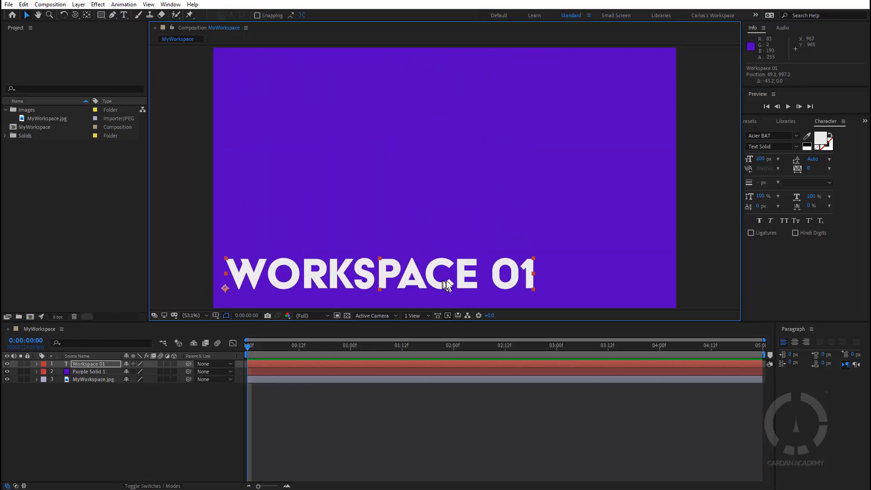
Step: Select the text and Purple Solid 1 layers and trim both to end at 2 seconds
{"action": "left_click", "coordinate": [99, 363]}
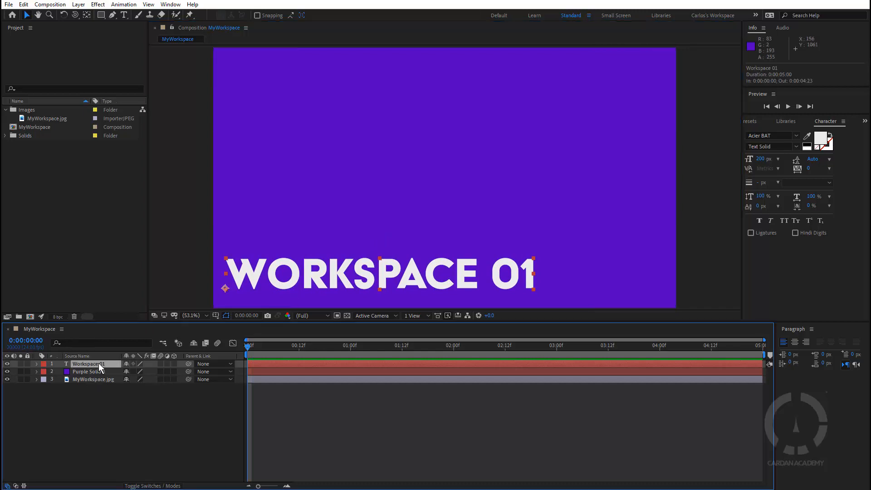
{"action": "left_click", "coordinate": [97, 371], "text": "shift"}
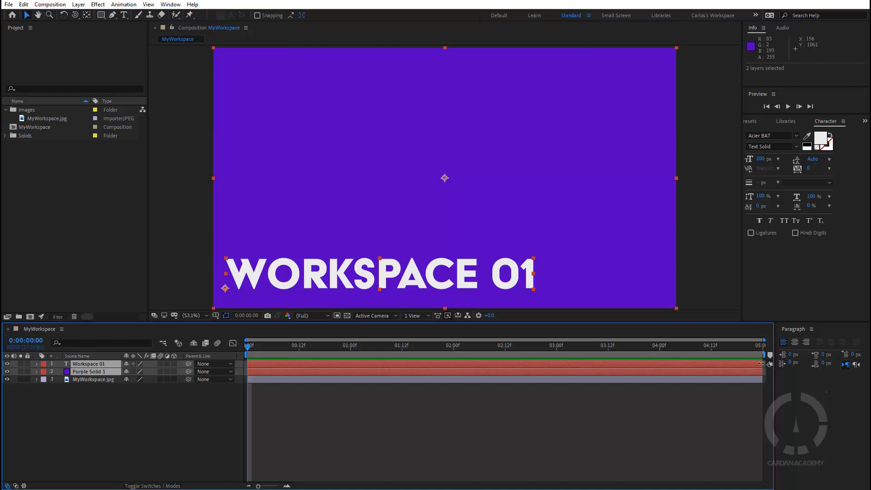
{"action": "left_click_drag", "start_coordinate": [760, 363], "coordinate": [454, 368]}
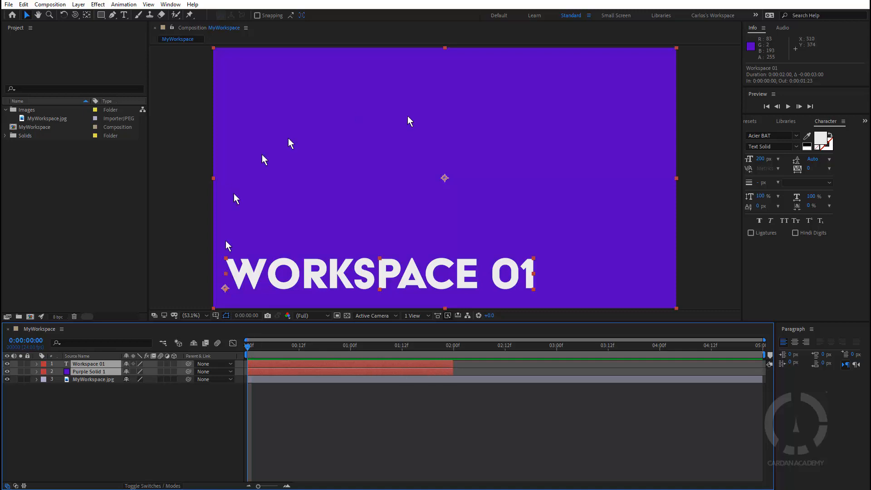
{"action": "left_click_drag", "start_coordinate": [290, 349], "coordinate": [217, 356]}
{"action": "left_click", "coordinate": [138, 426]}
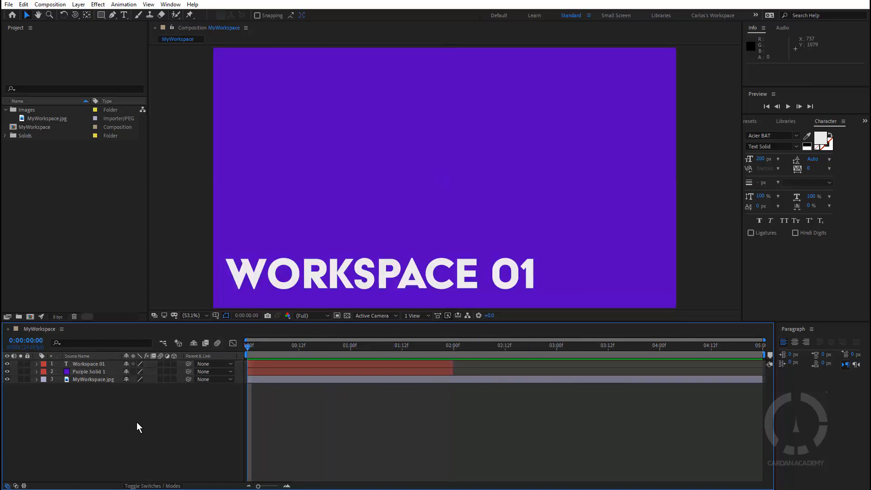
Step: Select the text layer and open the Effects & Presets panel
{"action": "left_click", "coordinate": [85, 365]}
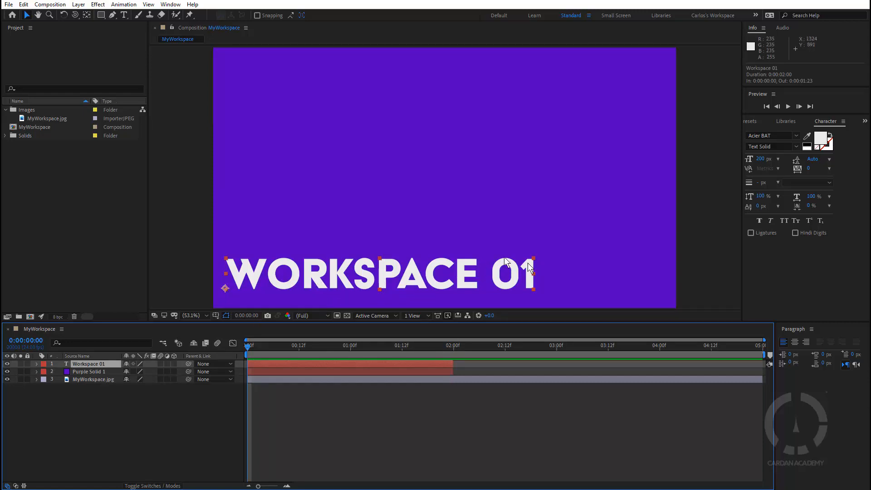
{"action": "key", "text": "ctrl+5"}
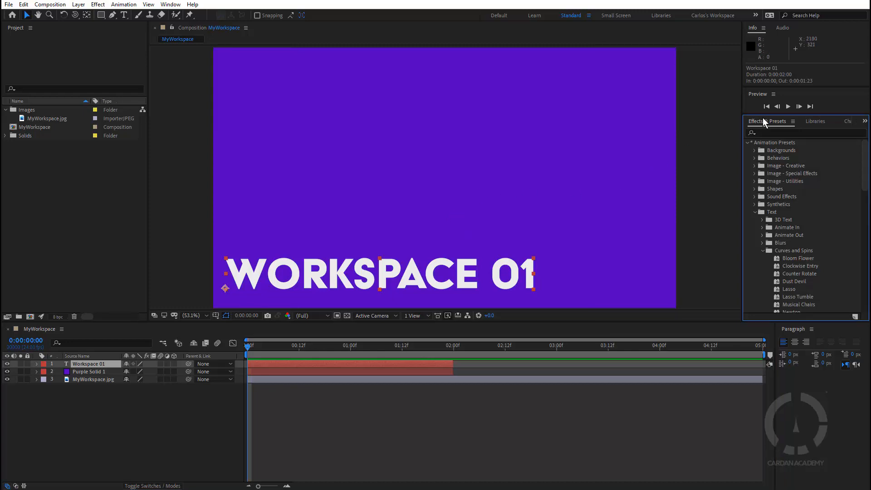
{"action": "left_click", "coordinate": [170, 4]}
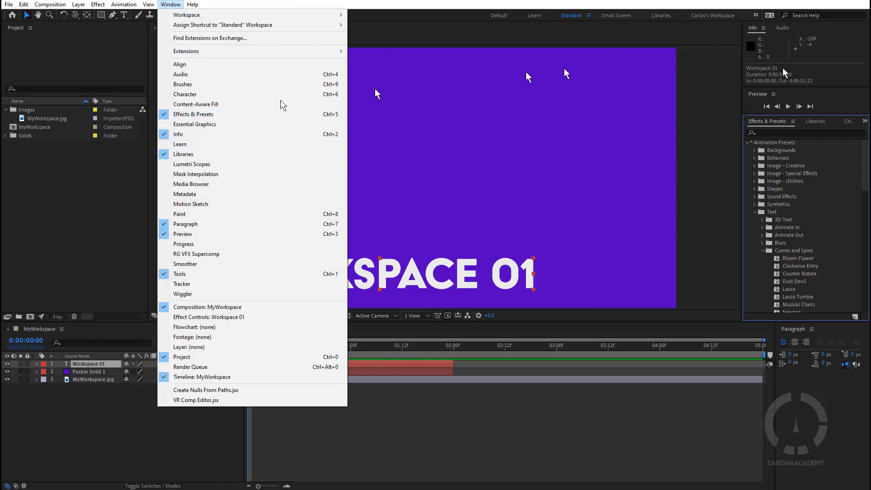
{"action": "left_click", "coordinate": [775, 146]}
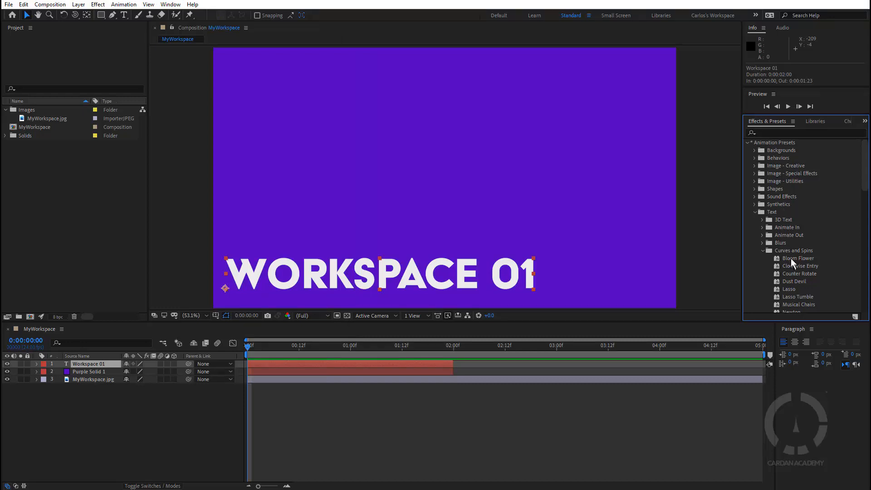
Step: Try the Curves and Spins Bloom Flower preset on the text layer, preview it, and undo it
{"action": "left_click_drag", "start_coordinate": [791, 263], "coordinate": [351, 279]}
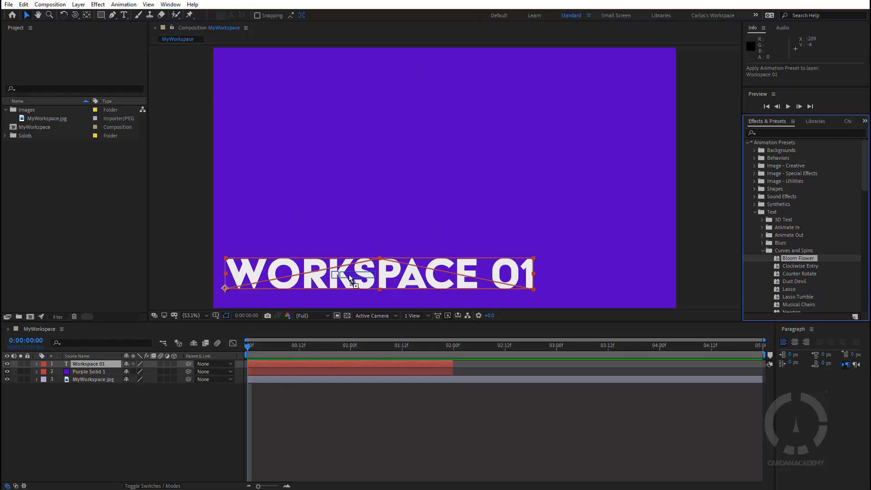
{"action": "left_click_drag", "start_coordinate": [349, 276], "coordinate": [349, 274]}
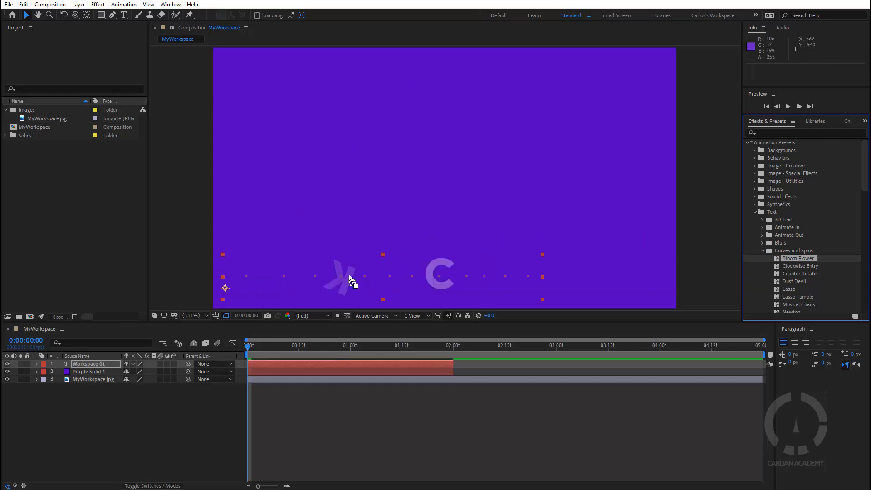
{"action": "left_click_drag", "start_coordinate": [246, 349], "coordinate": [402, 354]}
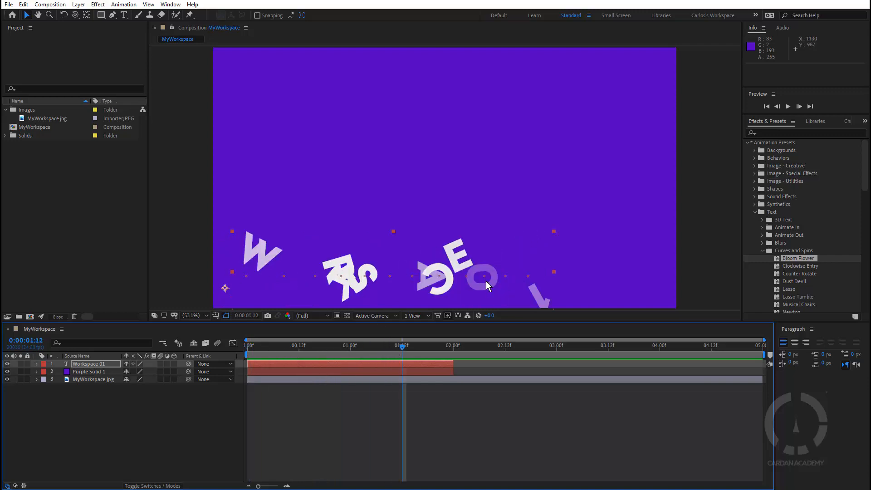
{"action": "key", "text": "ctrl+z"}
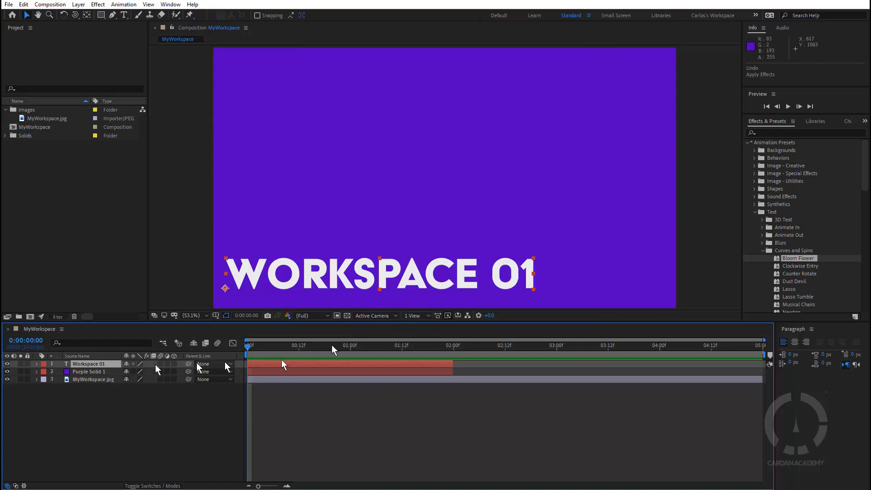
Step: Delete the text layer and undo the deletion
{"action": "left_click", "coordinate": [89, 366]}
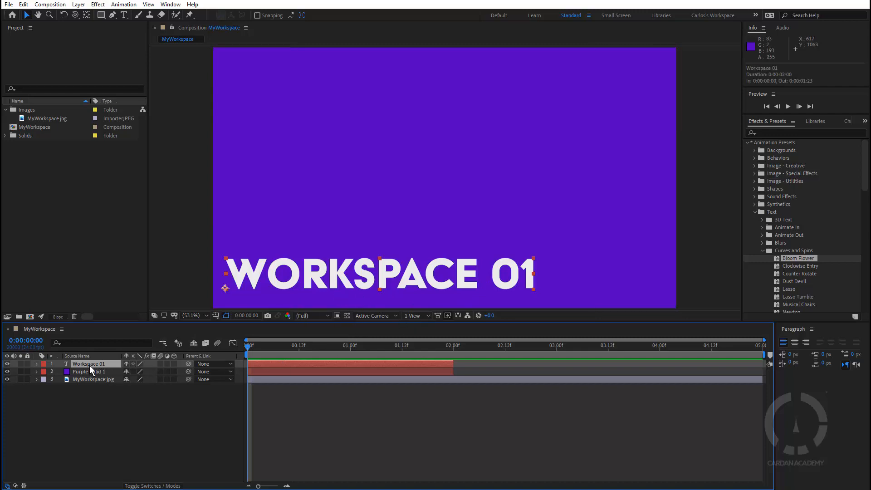
{"action": "key", "text": "Delete"}
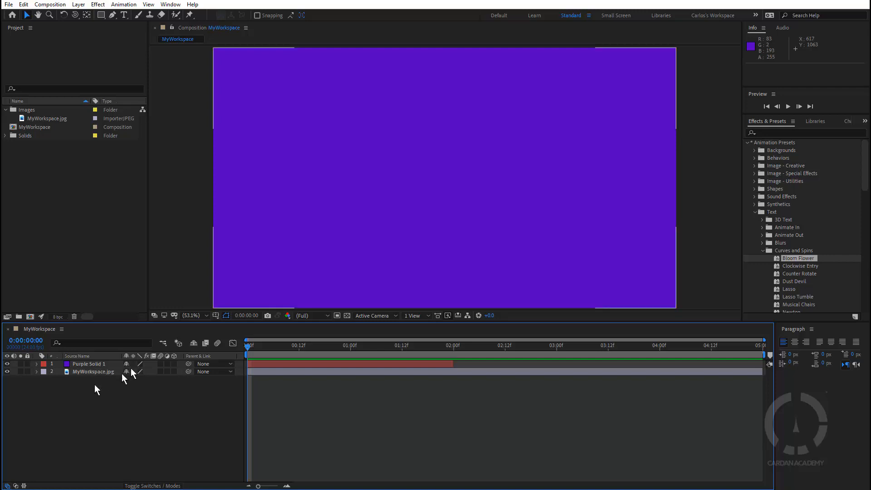
{"action": "key", "text": "ctrl+z"}
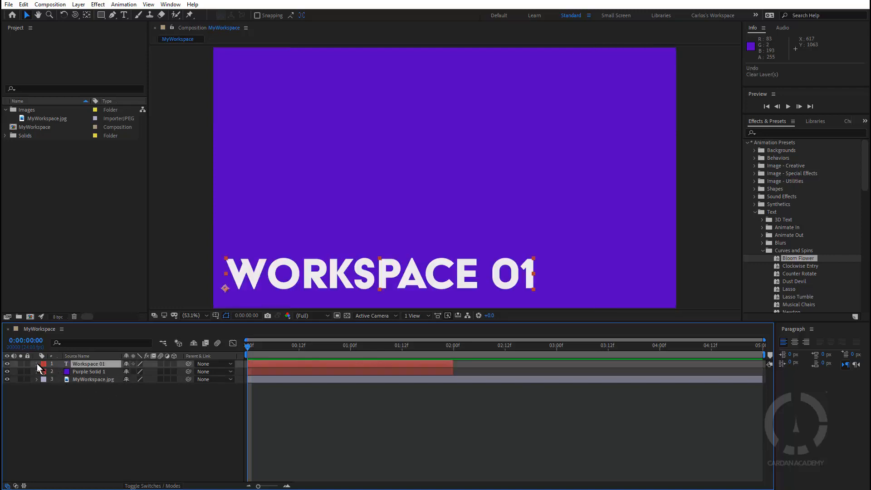
Step: Expand the text layer's Text and Path Options properties to inspect them, then collapse the layer
{"action": "left_click", "coordinate": [37, 363]}
{"action": "left_click", "coordinate": [44, 371]}
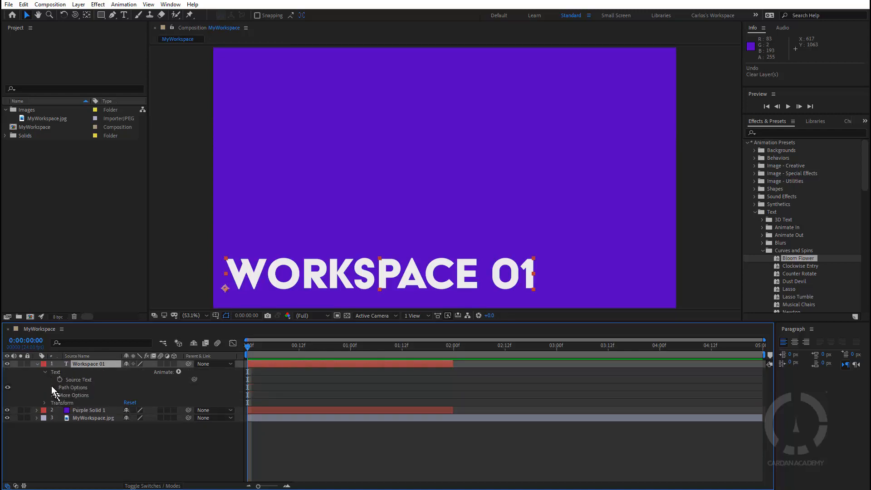
{"action": "left_click", "coordinate": [52, 388]}
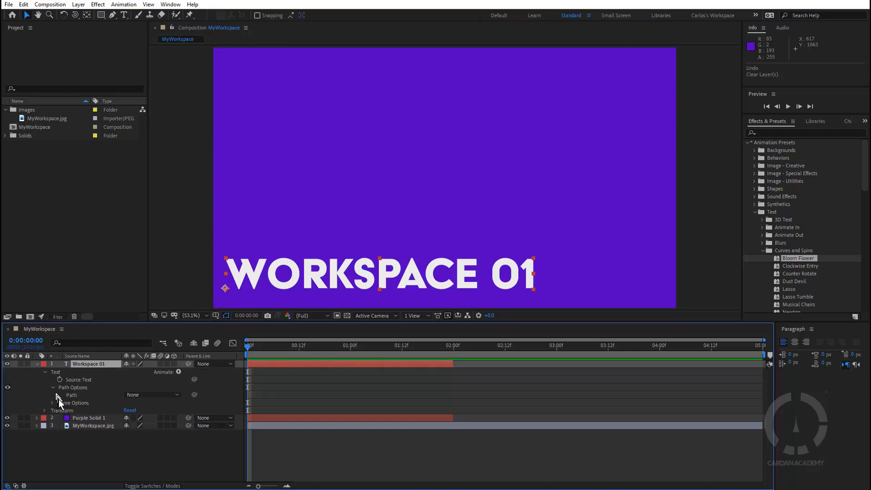
{"action": "left_click", "coordinate": [44, 371]}
{"action": "left_click", "coordinate": [37, 364]}
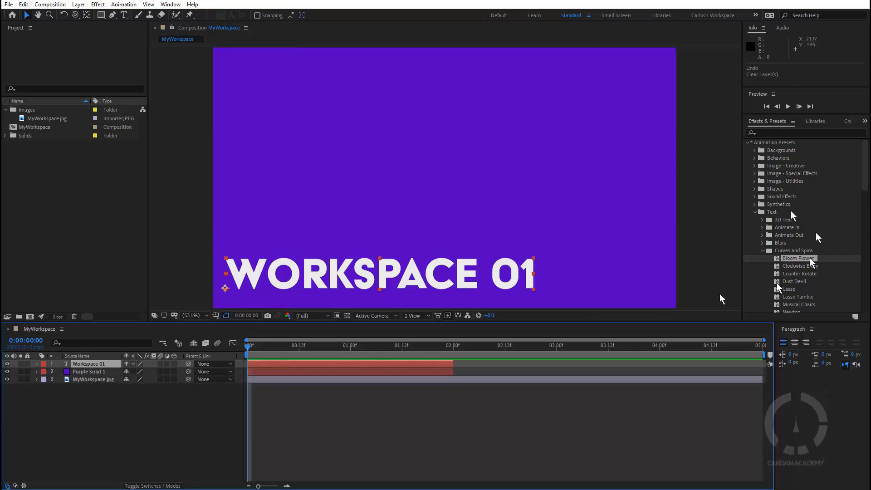
Step: Apply the 3D Text preset 3D Fall Back Scale & Skew to the text layer and scrub to preview it
{"action": "scroll", "coordinate": [801, 260], "scroll_direction": "down", "scroll_amount": 3}
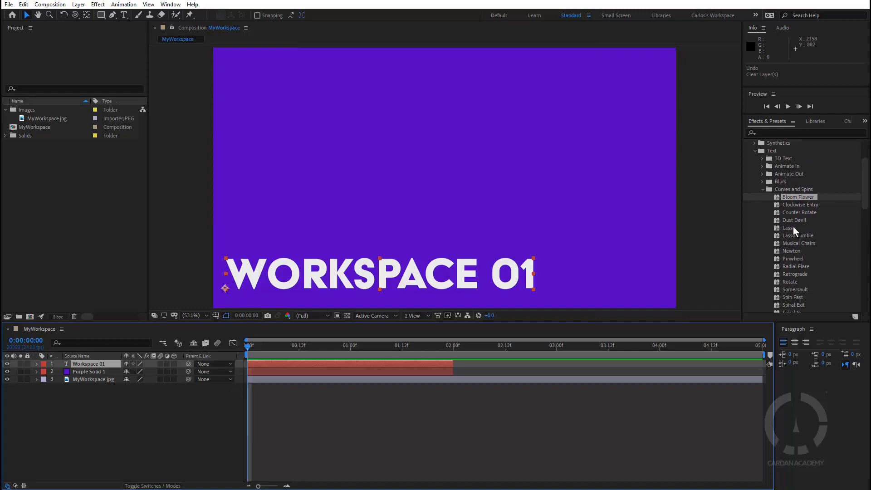
{"action": "scroll", "coordinate": [795, 231], "scroll_direction": "up", "scroll_amount": 1}
{"action": "left_click", "coordinate": [762, 179]}
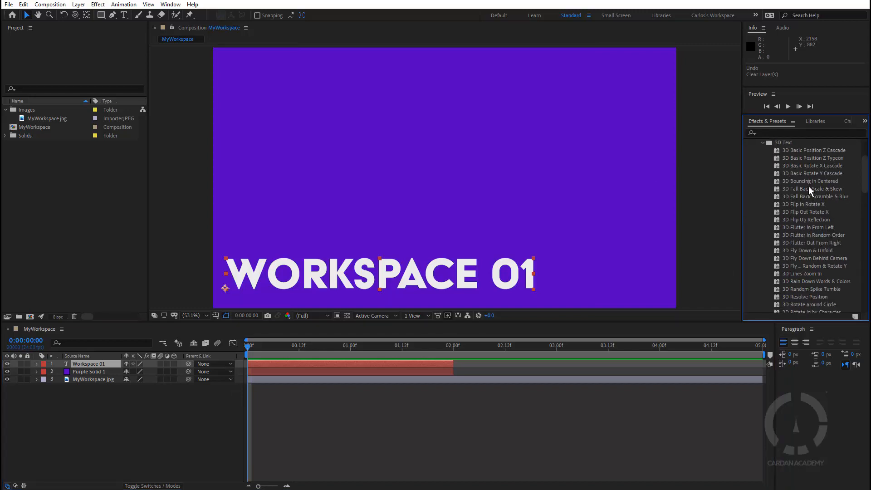
{"action": "left_click_drag", "start_coordinate": [810, 190], "coordinate": [381, 281]}
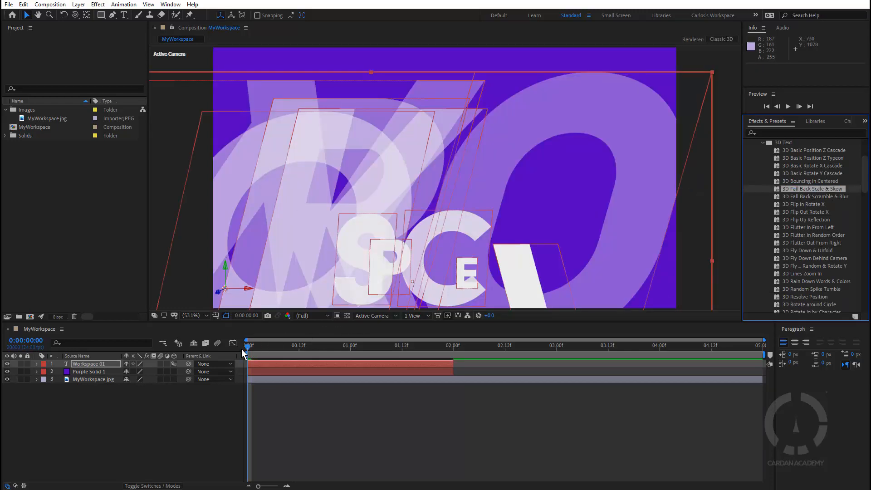
{"action": "left_click_drag", "start_coordinate": [249, 345], "coordinate": [391, 359]}
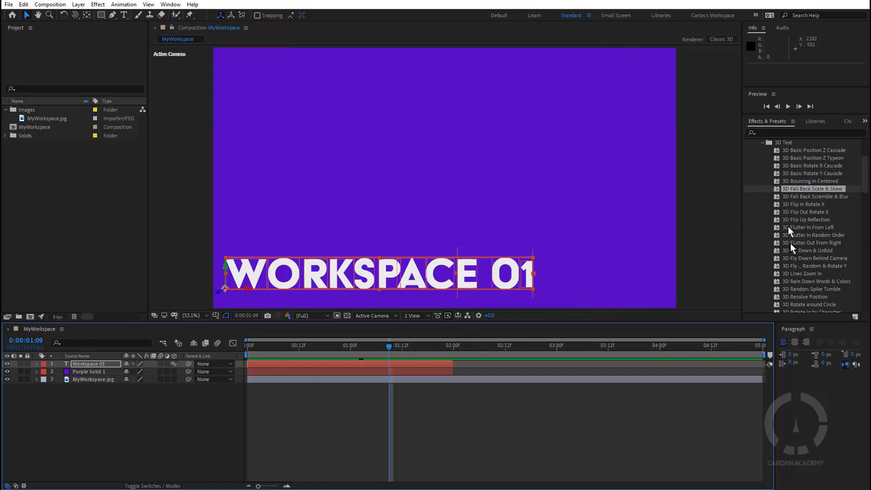
{"action": "scroll", "coordinate": [804, 245], "scroll_direction": "down", "scroll_amount": 5}
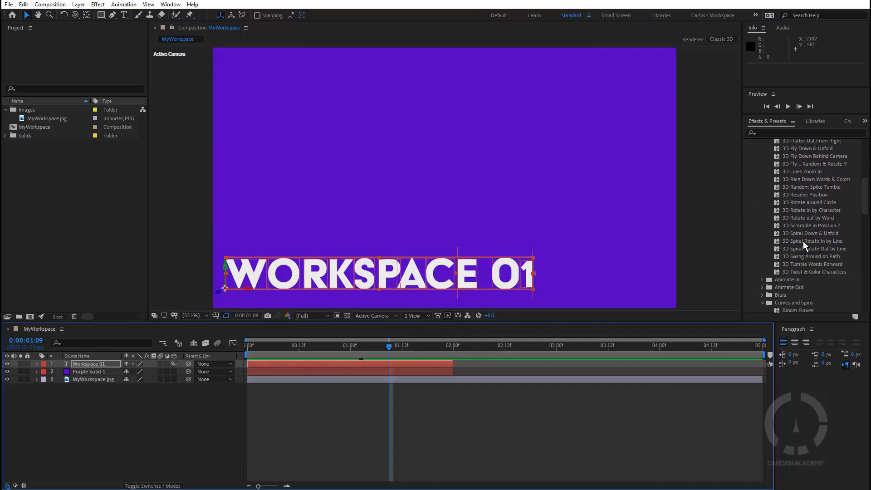
{"action": "scroll", "coordinate": [803, 245], "scroll_direction": "up", "scroll_amount": 3}
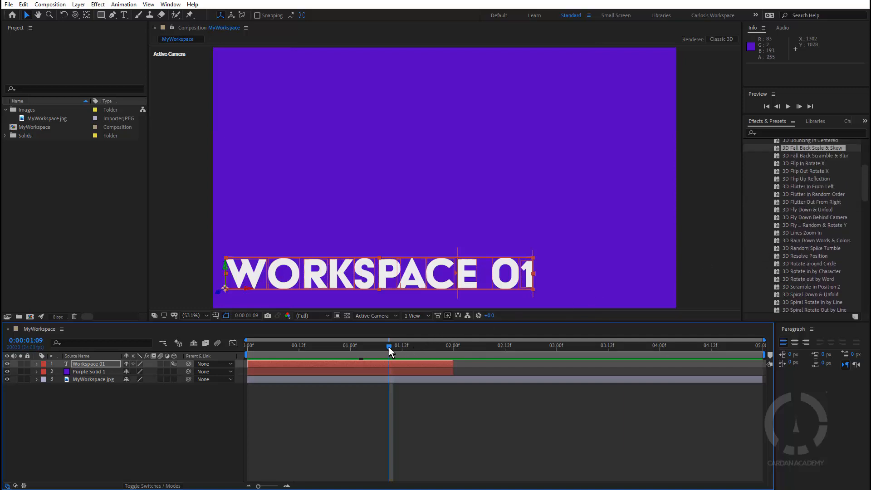
Step: Scrub the timeline to review the text layer's preset animation
{"action": "left_click_drag", "start_coordinate": [388, 346], "coordinate": [422, 362]}
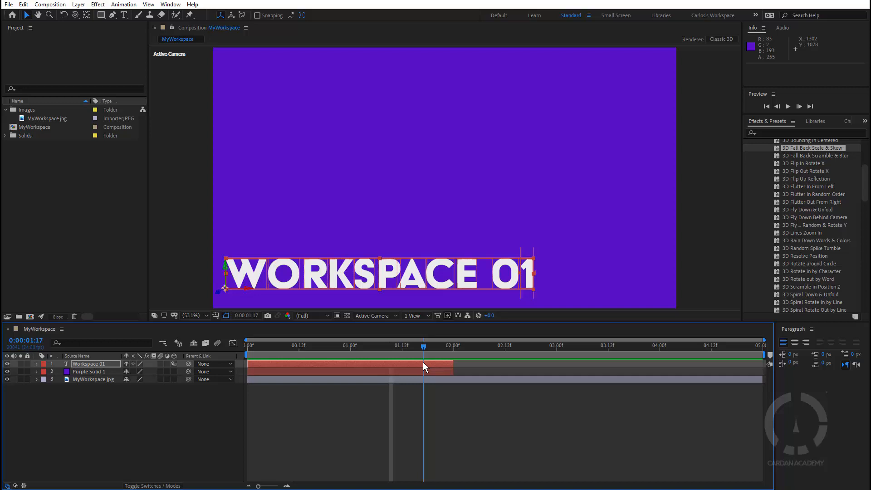
{"action": "left_click_drag", "start_coordinate": [423, 362], "coordinate": [415, 345]}
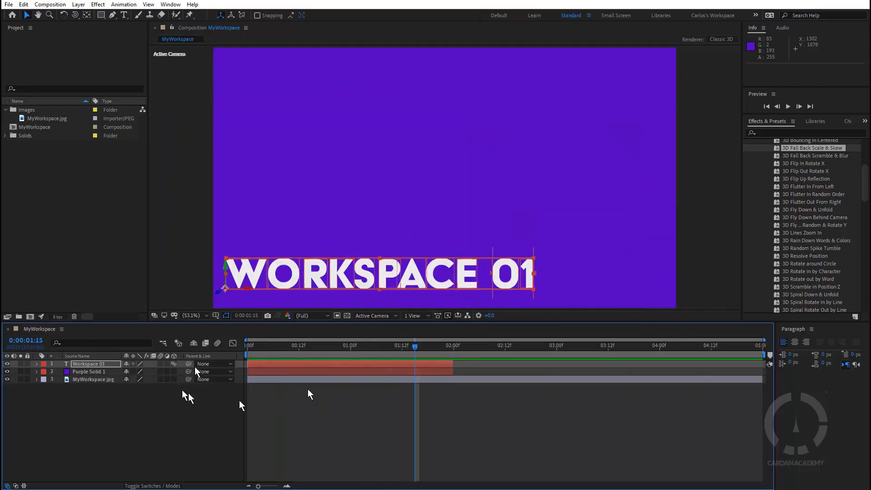
Step: Create a new composition from the MyWorkspace.jpg footage
{"action": "left_click", "coordinate": [61, 210]}
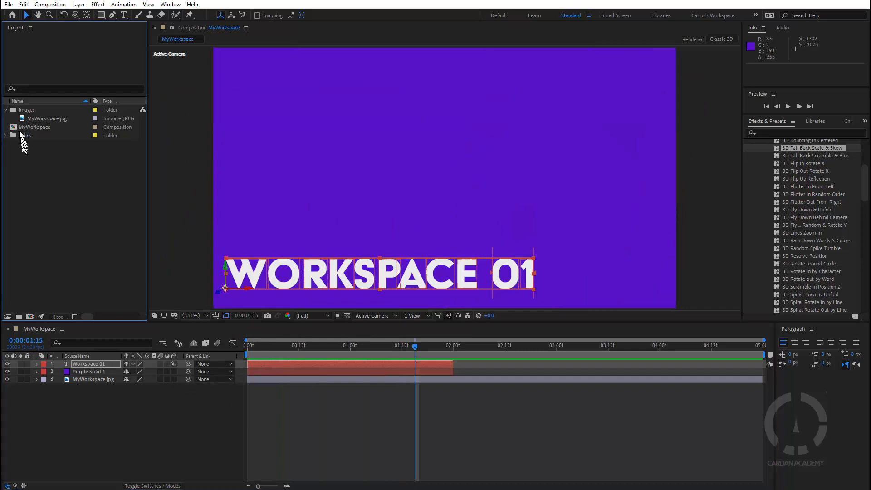
{"action": "left_click", "coordinate": [45, 117]}
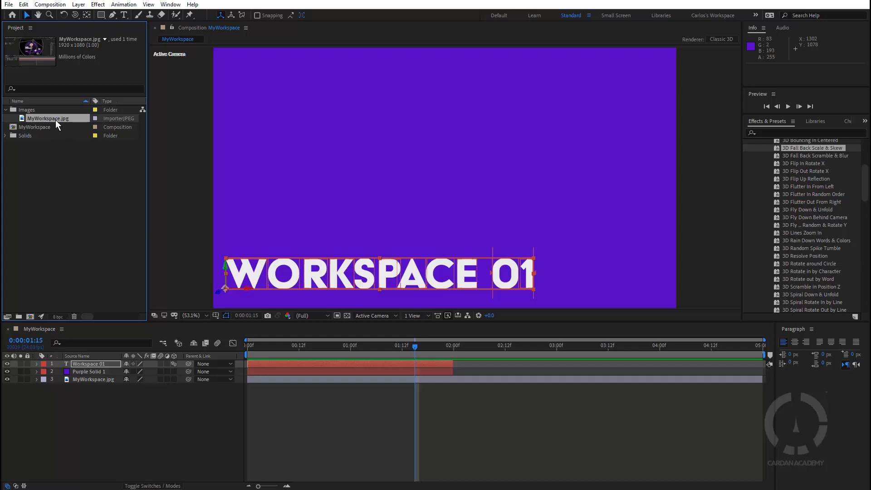
{"action": "left_click_drag", "start_coordinate": [54, 118], "coordinate": [30, 316]}
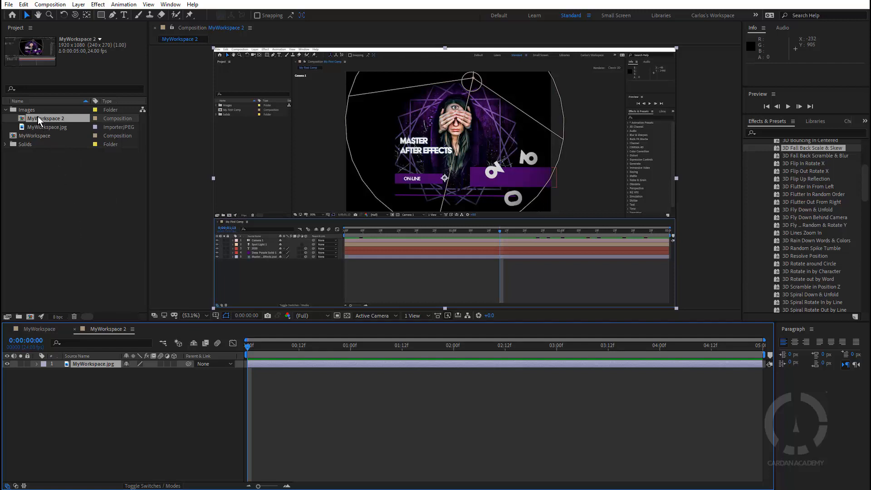
Step: Create a Comps folder in the project and move the MyWorkspace and MyWorkspace 2 compositions into it
{"action": "left_click_drag", "start_coordinate": [38, 120], "coordinate": [60, 170]}
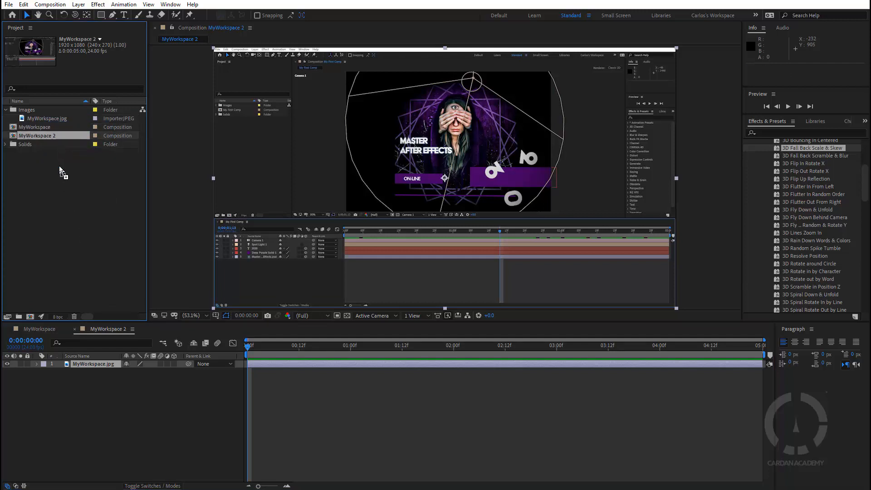
{"action": "left_click", "coordinate": [5, 109]}
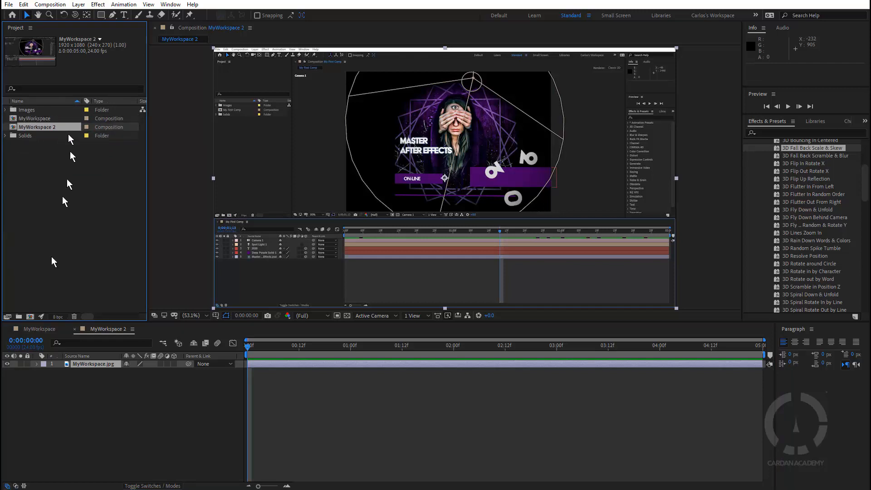
{"action": "left_click", "coordinate": [18, 316]}
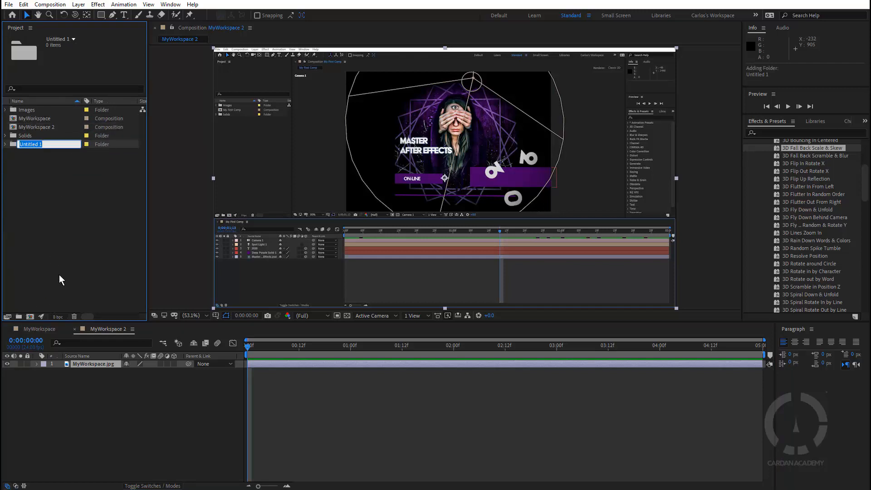
{"action": "type", "text": "Comps"}
{"action": "key", "text": "Return"}
{"action": "mouse_move", "coordinate": [35, 128]}
{"action": "left_mouse_down"}
{"action": "mouse_move", "coordinate": [31, 113]}
{"action": "mouse_move", "coordinate": [41, 136]}
{"action": "mouse_move", "coordinate": [43, 119]}
{"action": "left_mouse_up"}
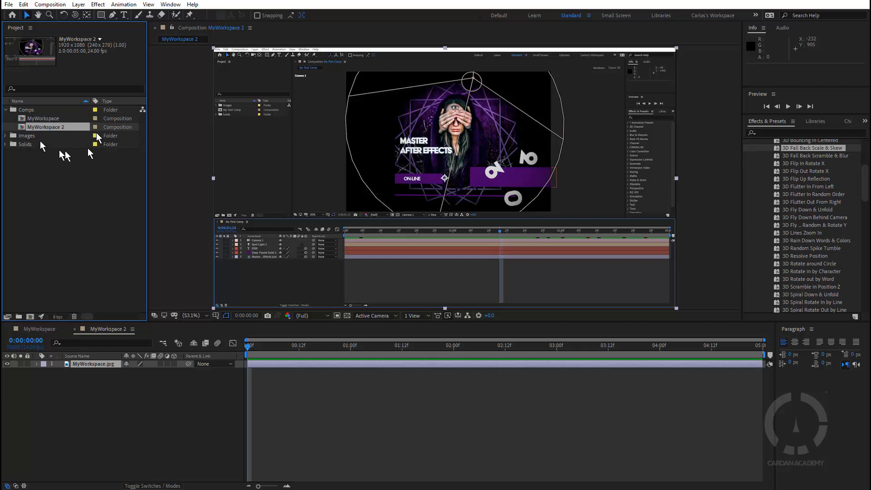
Step: Add a new solid layer to MyWorkspace 2 with its color set to red C10202
{"action": "left_click", "coordinate": [205, 398]}
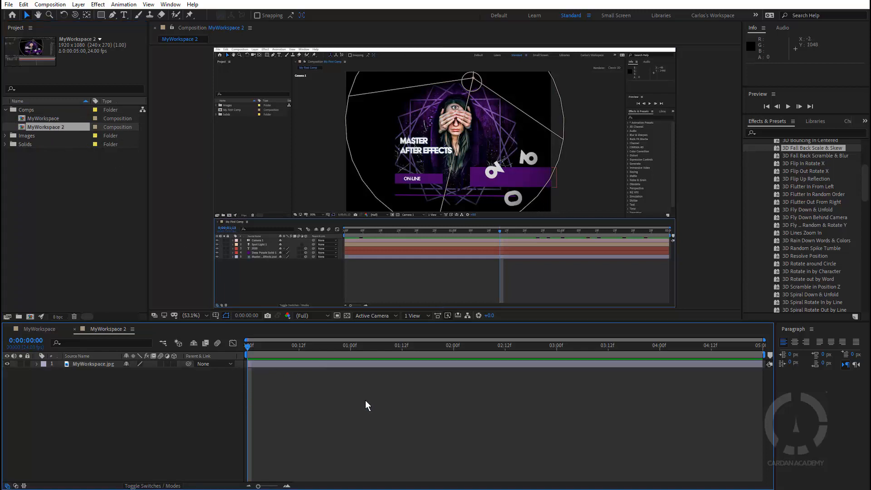
{"action": "key", "text": "ctrl+y"}
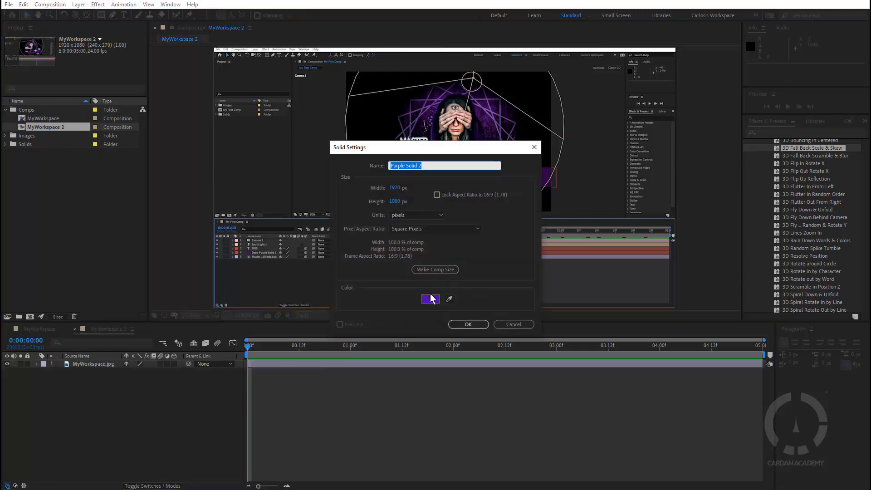
{"action": "left_click", "coordinate": [430, 295]}
{"action": "left_click_drag", "start_coordinate": [329, 187], "coordinate": [328, 179]}
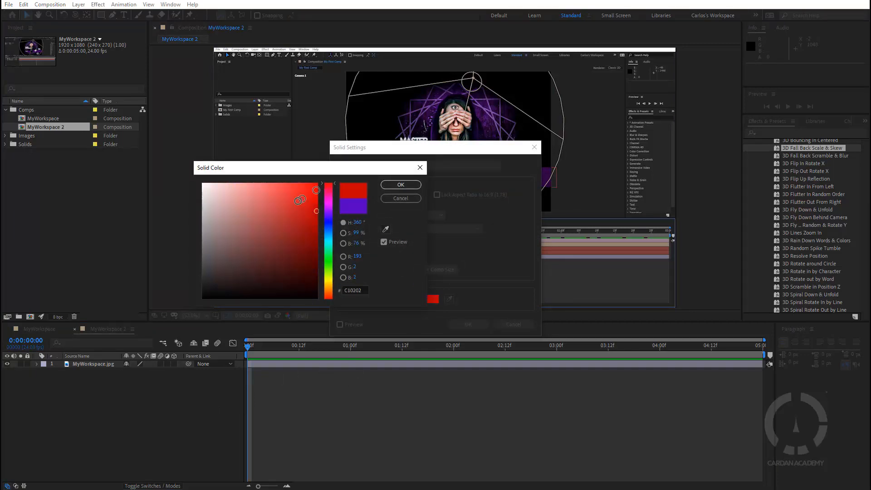
{"action": "left_click", "coordinate": [401, 185]}
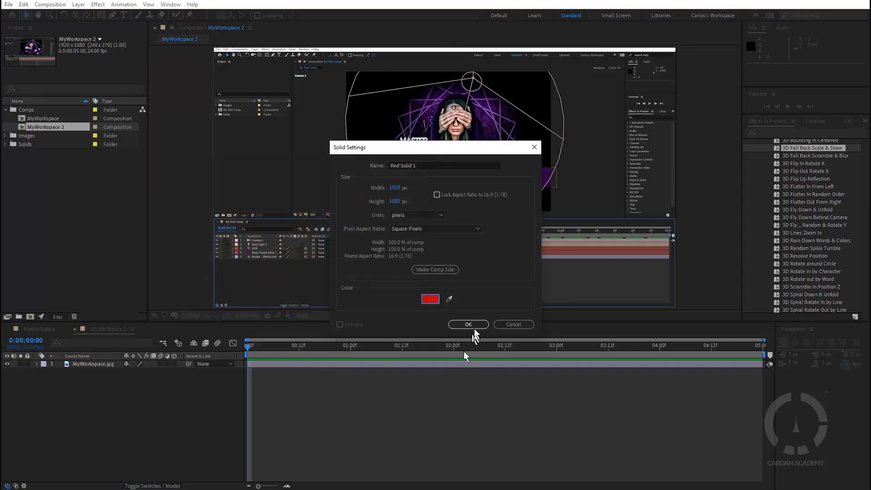
{"action": "left_click", "coordinate": [468, 324]}
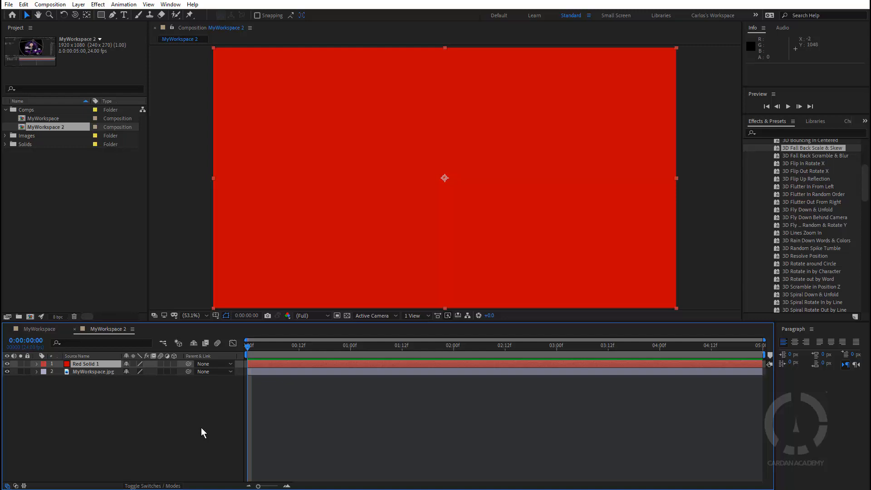
Step: Create a text layer reading WORKSPACE 02 and move it toward the center of the frame
{"action": "key", "text": "ctrl+alt+shift+t"}
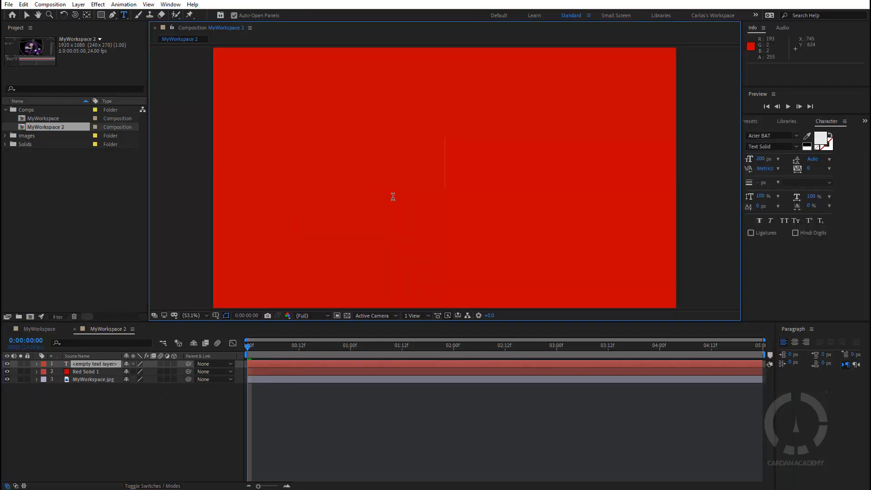
{"action": "type", "text": "WOR"}
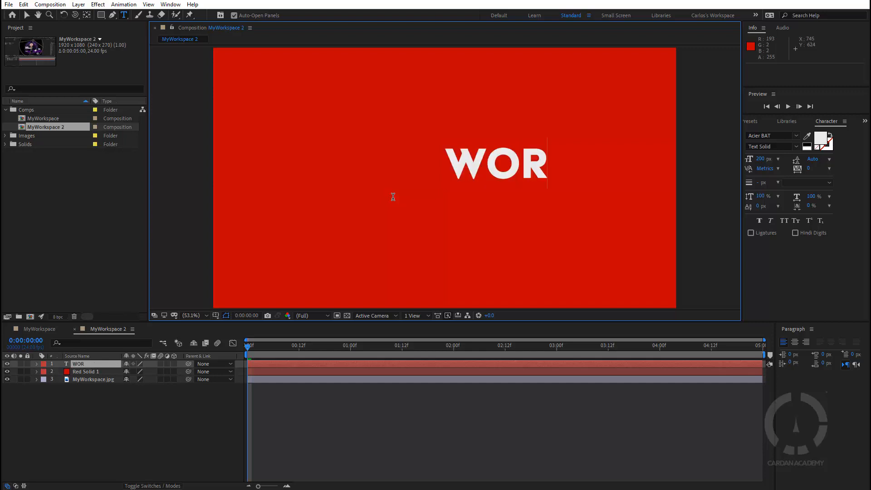
{"action": "type", "text": "KSPACE"}
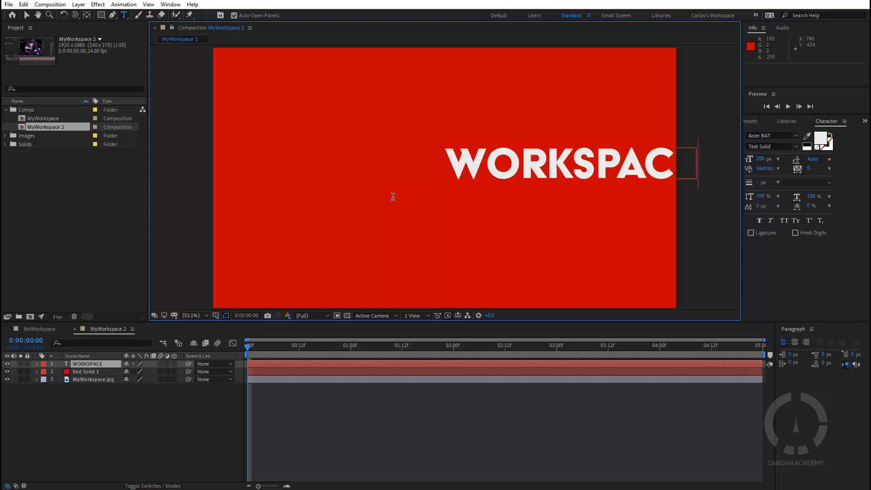
{"action": "type", "text": " 02"}
{"action": "key", "text": "Escape"}
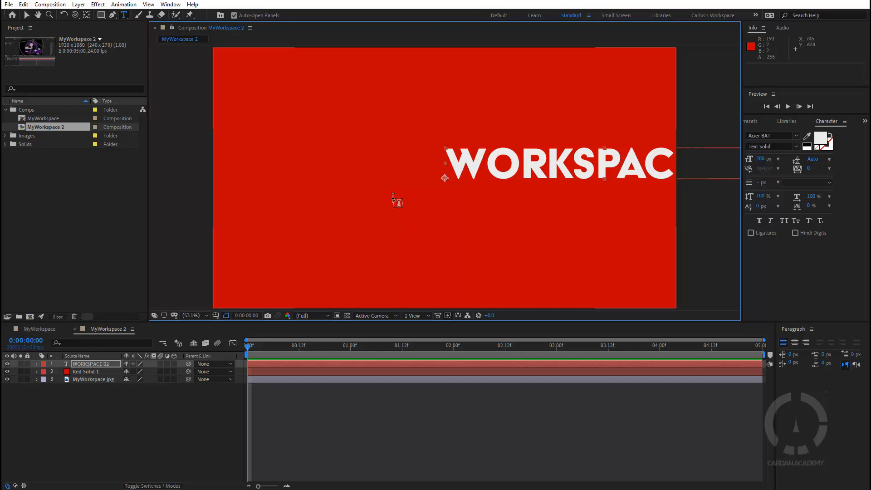
{"action": "key", "text": "v"}
{"action": "left_click_drag", "start_coordinate": [504, 167], "coordinate": [350, 186]}
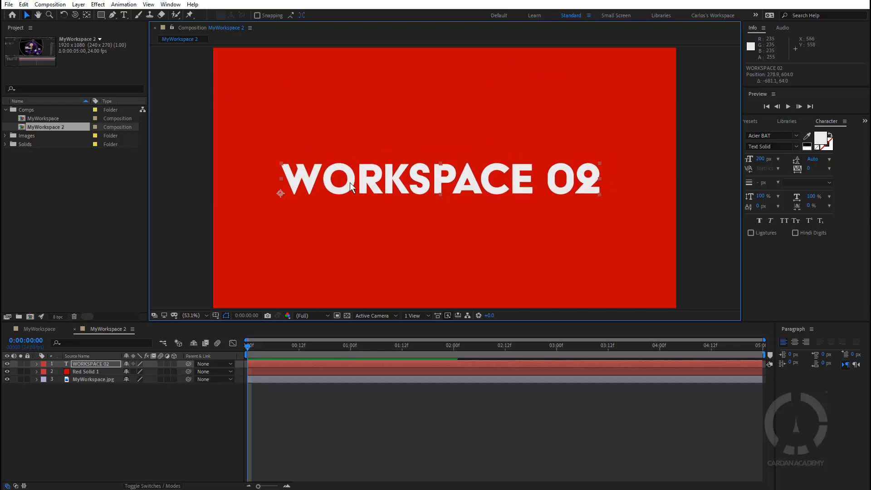
Step: Apply the Animate In preset Center Spiral to the WORKSPACE 02 text layer
{"action": "key", "text": "ctrl+5"}
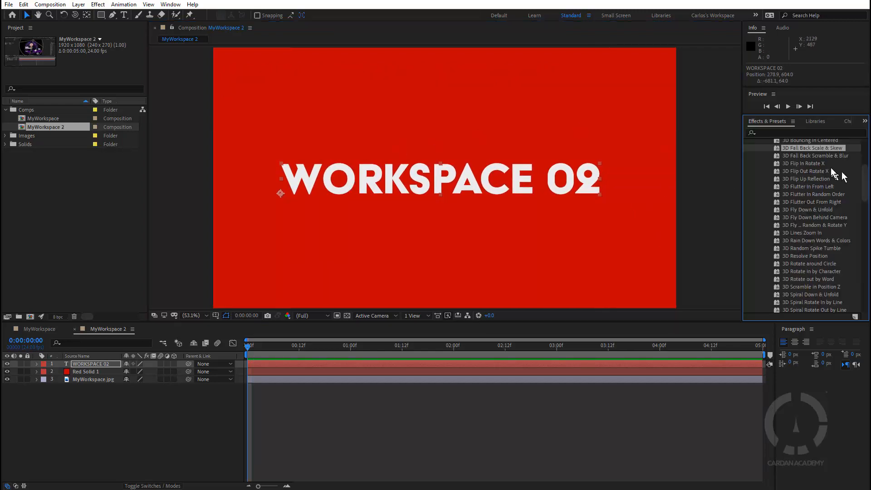
{"action": "scroll", "coordinate": [805, 232], "scroll_direction": "up", "scroll_amount": 3}
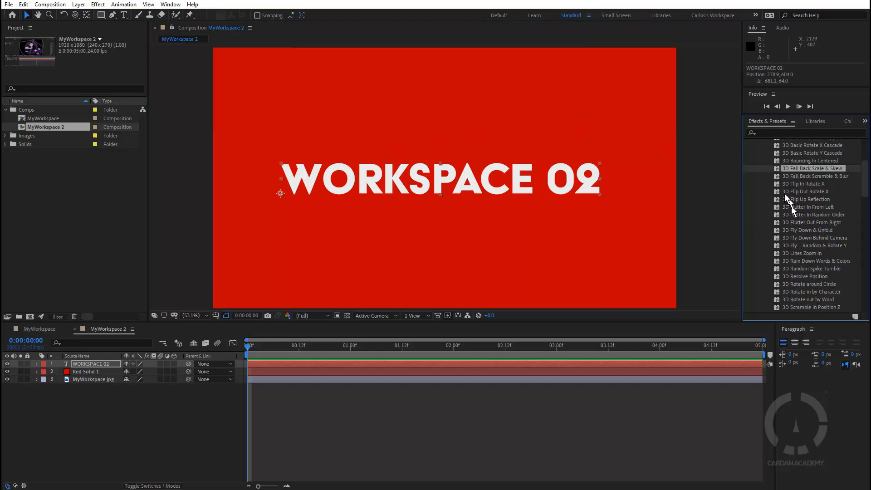
{"action": "scroll", "coordinate": [780, 186], "scroll_direction": "down", "scroll_amount": 2}
{"action": "left_click", "coordinate": [762, 143]}
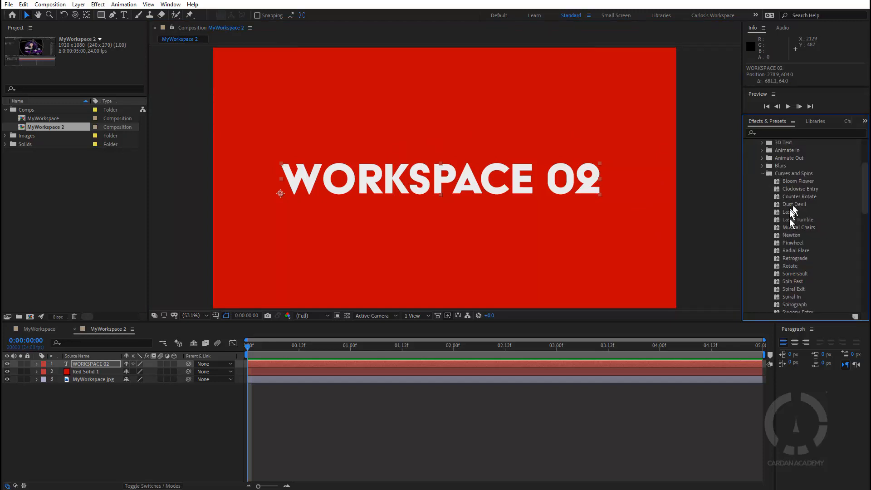
{"action": "left_click", "coordinate": [762, 174]}
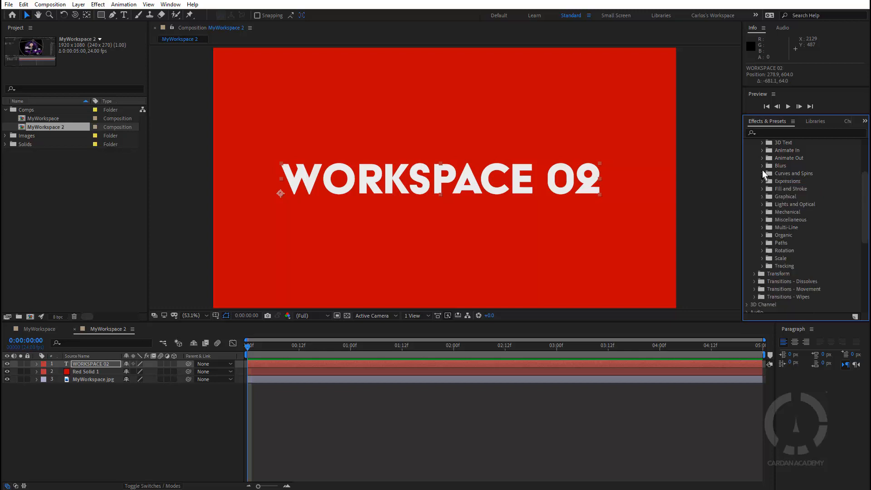
{"action": "left_click", "coordinate": [762, 151]}
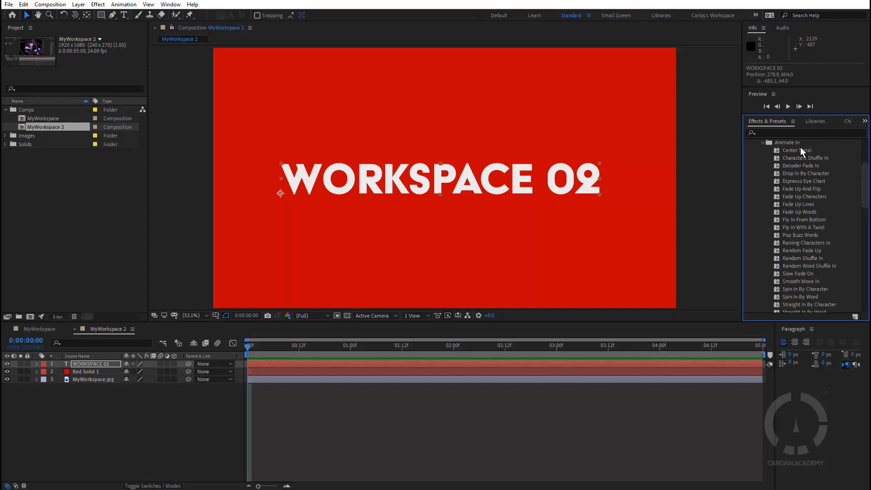
{"action": "left_click_drag", "start_coordinate": [801, 154], "coordinate": [467, 189]}
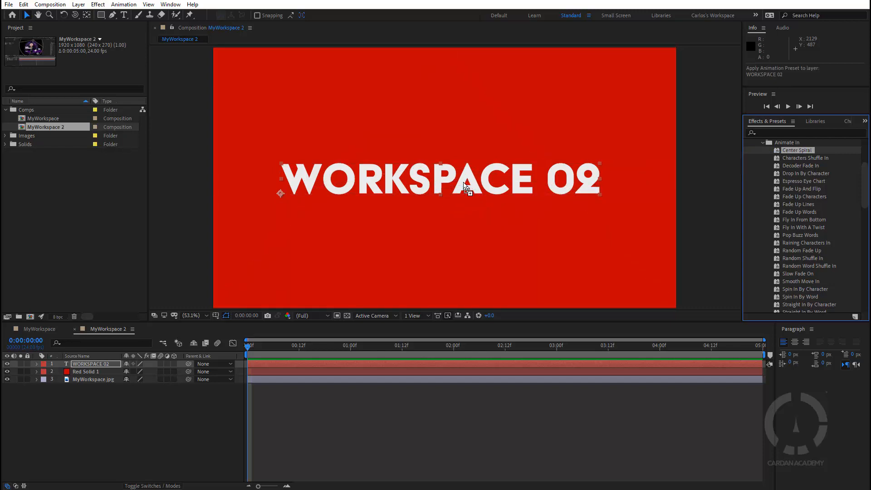
Step: Trim the WORKSPACE 02 text and Red Solid 1 layers so they end at 0:00:02:13
{"action": "left_click_drag", "start_coordinate": [256, 358], "coordinate": [510, 368]}
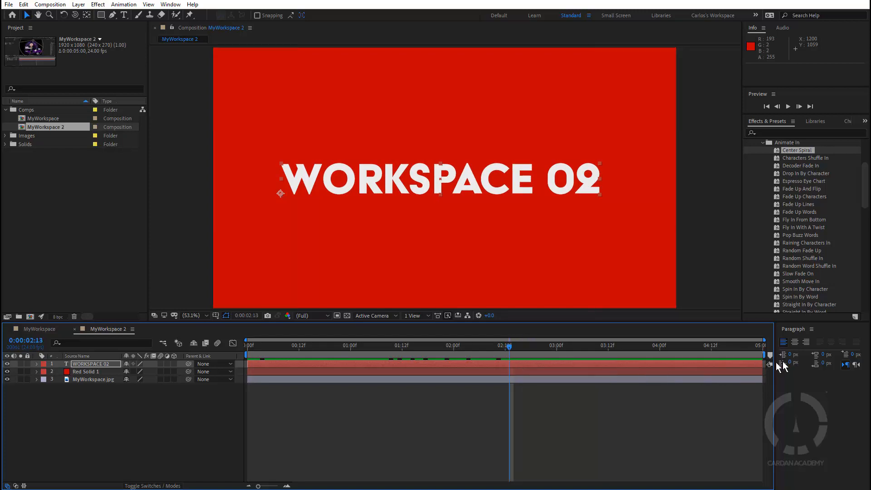
{"action": "left_click", "coordinate": [102, 365]}
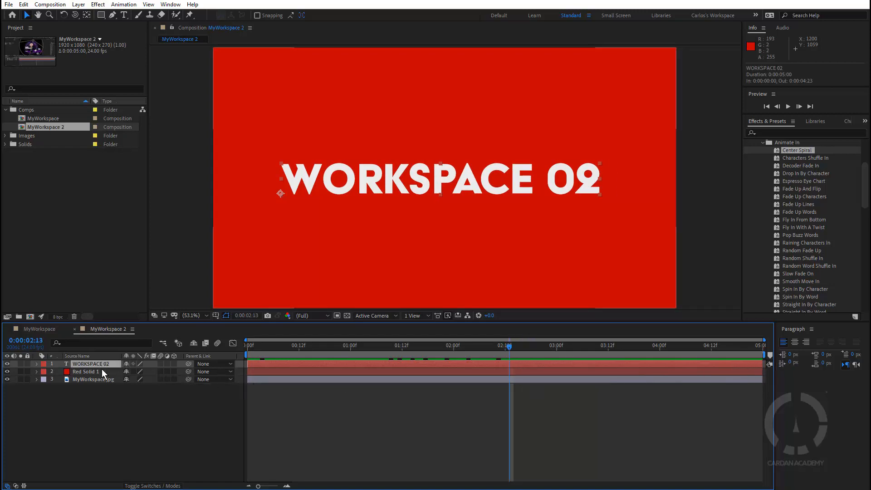
{"action": "left_click", "coordinate": [101, 370], "text": "shift"}
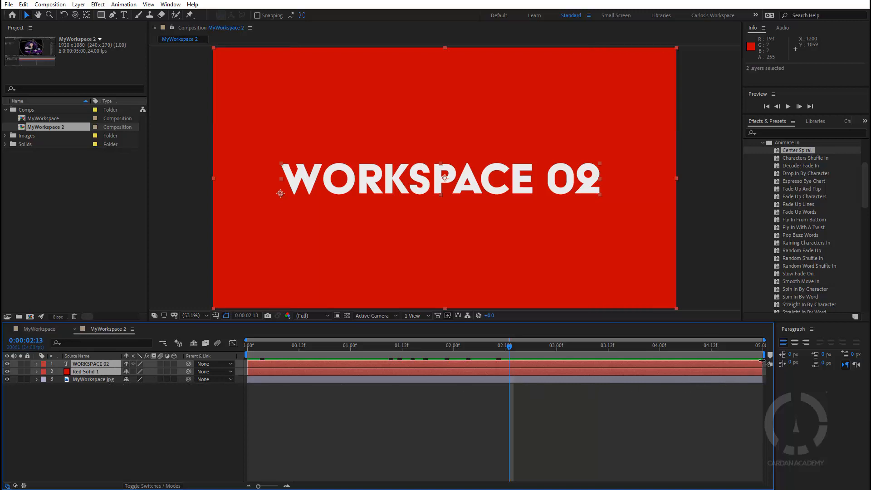
{"action": "mouse_move", "coordinate": [764, 364]}
{"action": "left_mouse_down"}
{"action": "mouse_move", "coordinate": [509, 370]}
{"action": "mouse_move", "coordinate": [377, 352]}
{"action": "mouse_move", "coordinate": [191, 358]}
{"action": "mouse_move", "coordinate": [759, 370]}
{"action": "mouse_move", "coordinate": [302, 377]}
{"action": "mouse_move", "coordinate": [304, 369]}
{"action": "mouse_move", "coordinate": [760, 365]}
{"action": "left_mouse_up"}
{"action": "left_click", "coordinate": [196, 411]}
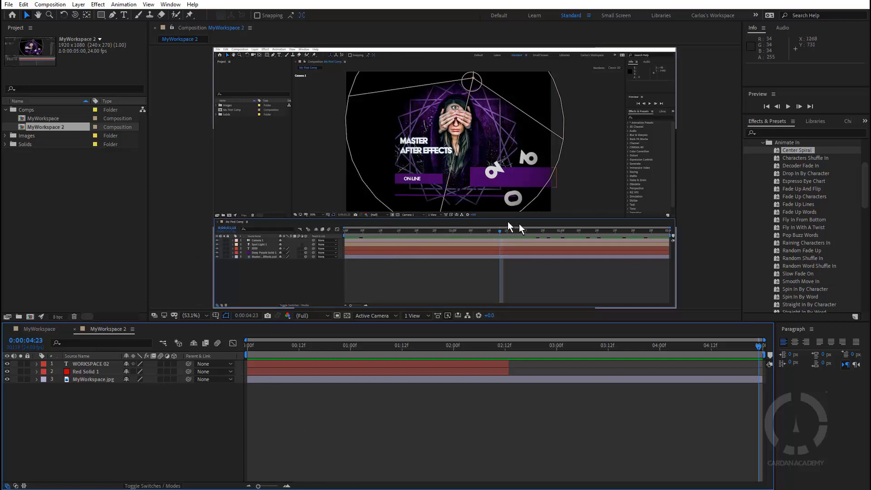
Step: Switch to Carlos's Workspace and dock the Composition panel into the large central frame
{"action": "left_click", "coordinate": [707, 15]}
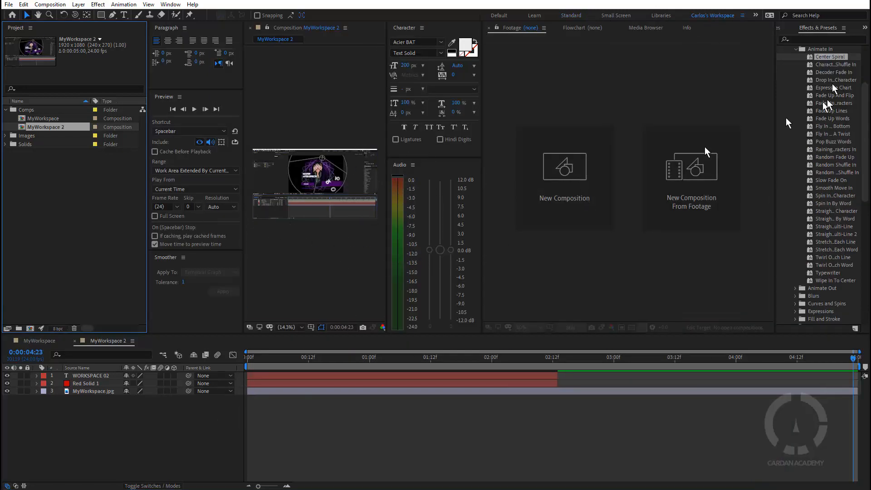
{"action": "left_click_drag", "start_coordinate": [774, 117], "coordinate": [653, 125]}
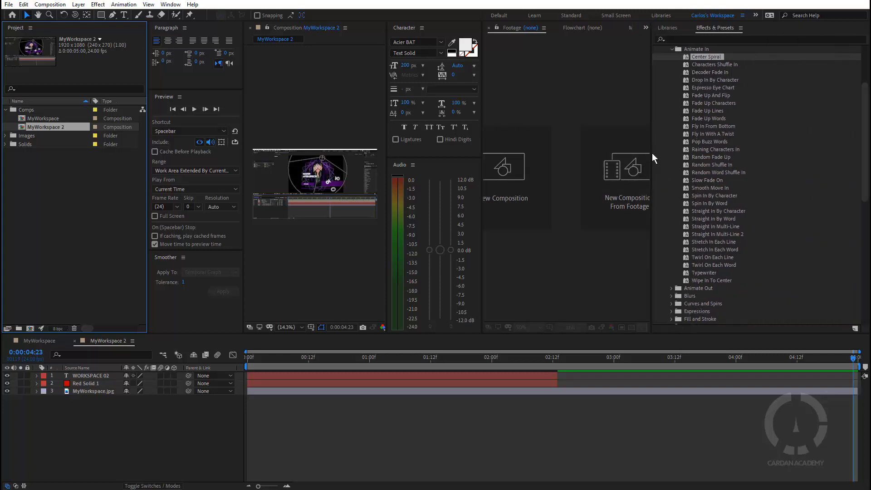
{"action": "left_click_drag", "start_coordinate": [652, 154], "coordinate": [744, 162]}
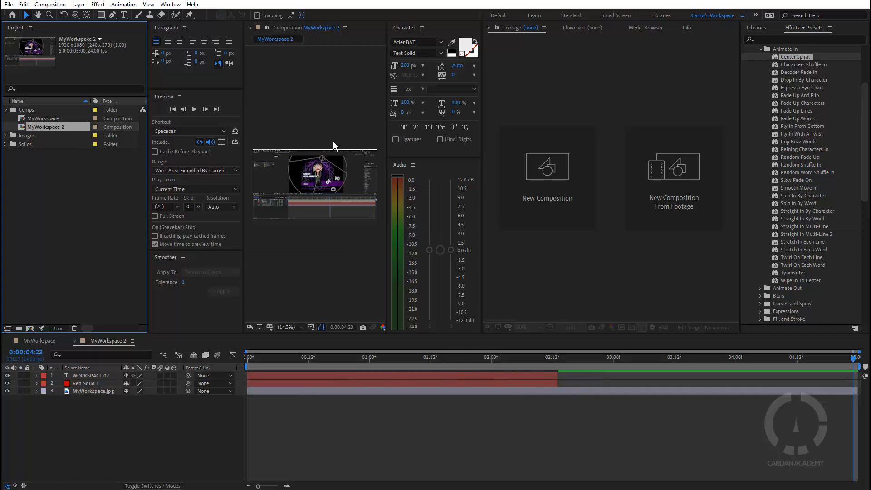
{"action": "left_click", "coordinate": [276, 41]}
{"action": "left_click_drag", "start_coordinate": [279, 28], "coordinate": [538, 73]}
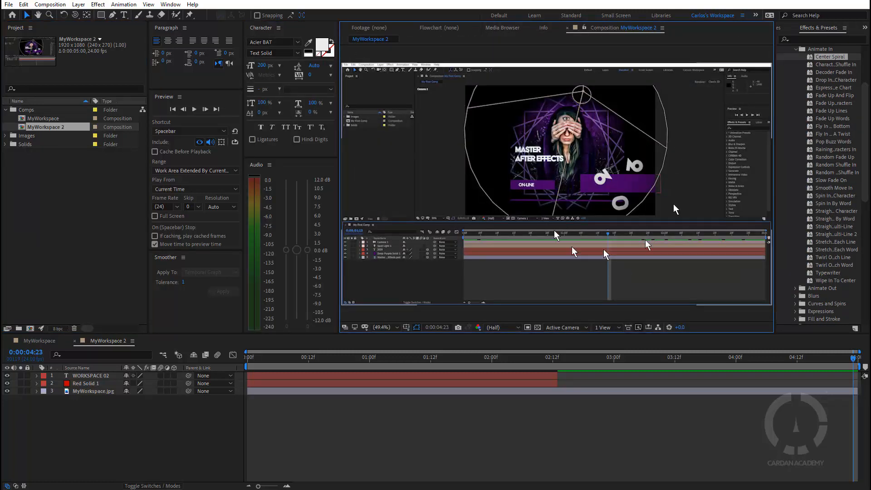
{"action": "scroll", "coordinate": [567, 186], "scroll_direction": "up", "scroll_amount": 3}
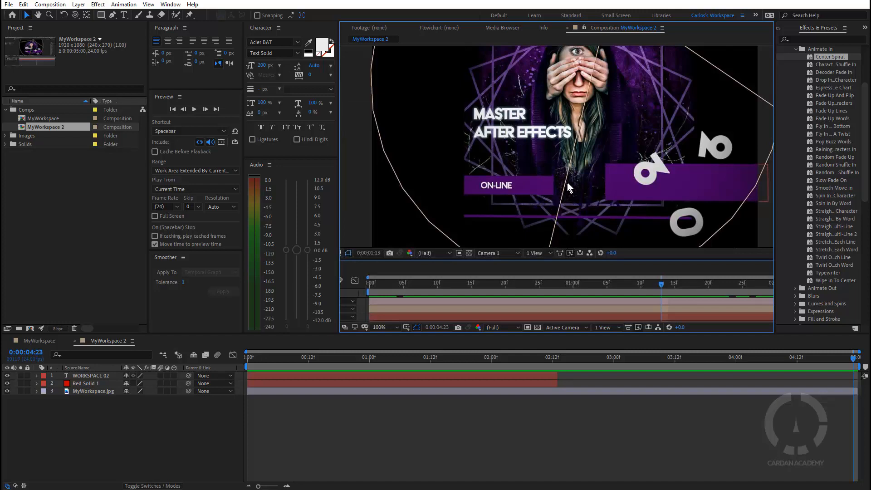
{"action": "key", "text": "space"}
{"action": "left_click_drag", "start_coordinate": [591, 142], "coordinate": [575, 229]}
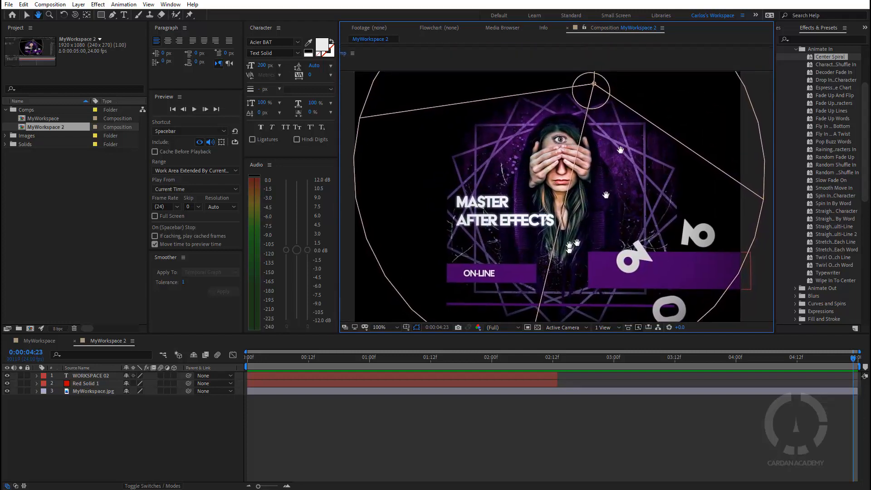
{"action": "scroll", "coordinate": [576, 210], "scroll_direction": "up", "scroll_amount": 1}
{"action": "scroll", "coordinate": [577, 210], "scroll_direction": "down", "scroll_amount": 3}
{"action": "scroll", "coordinate": [518, 201], "scroll_direction": "up", "scroll_amount": 2}
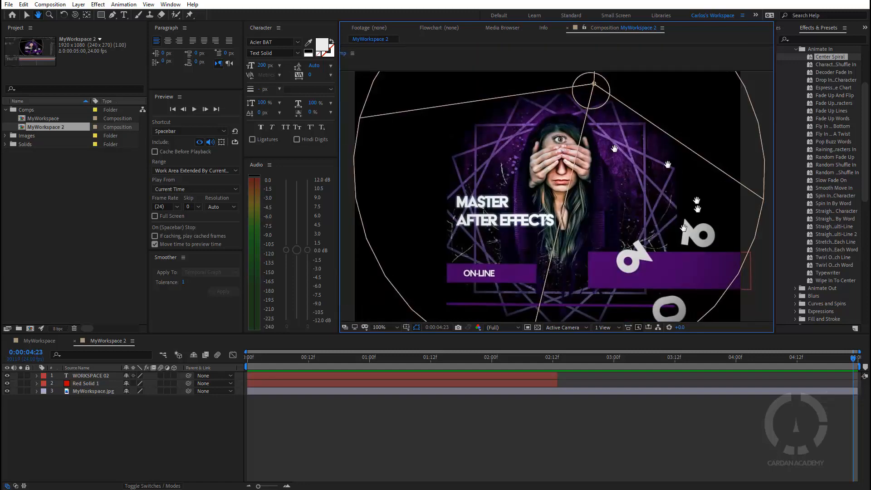